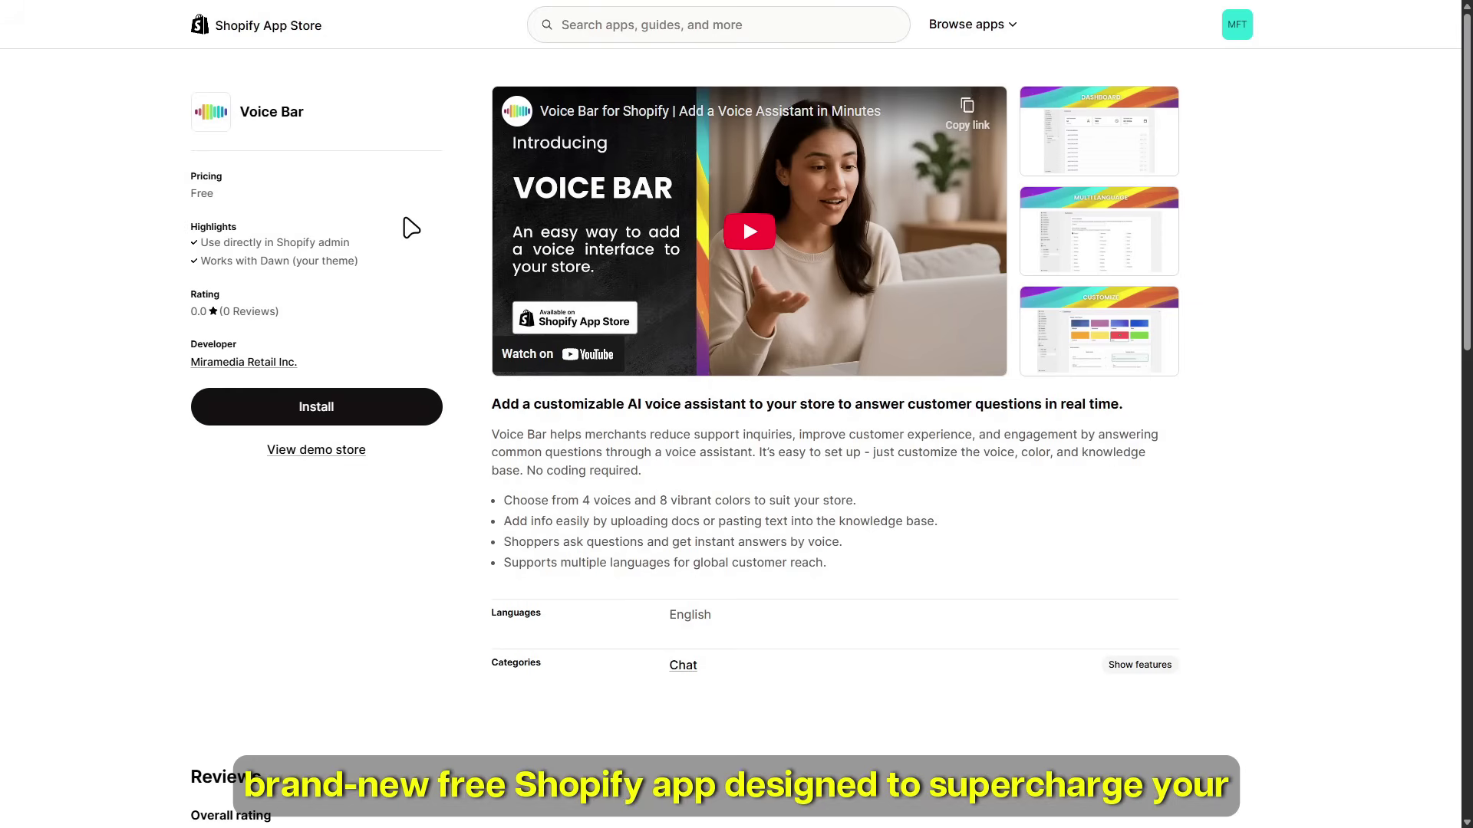
scroll(408, 242, "down", 2)
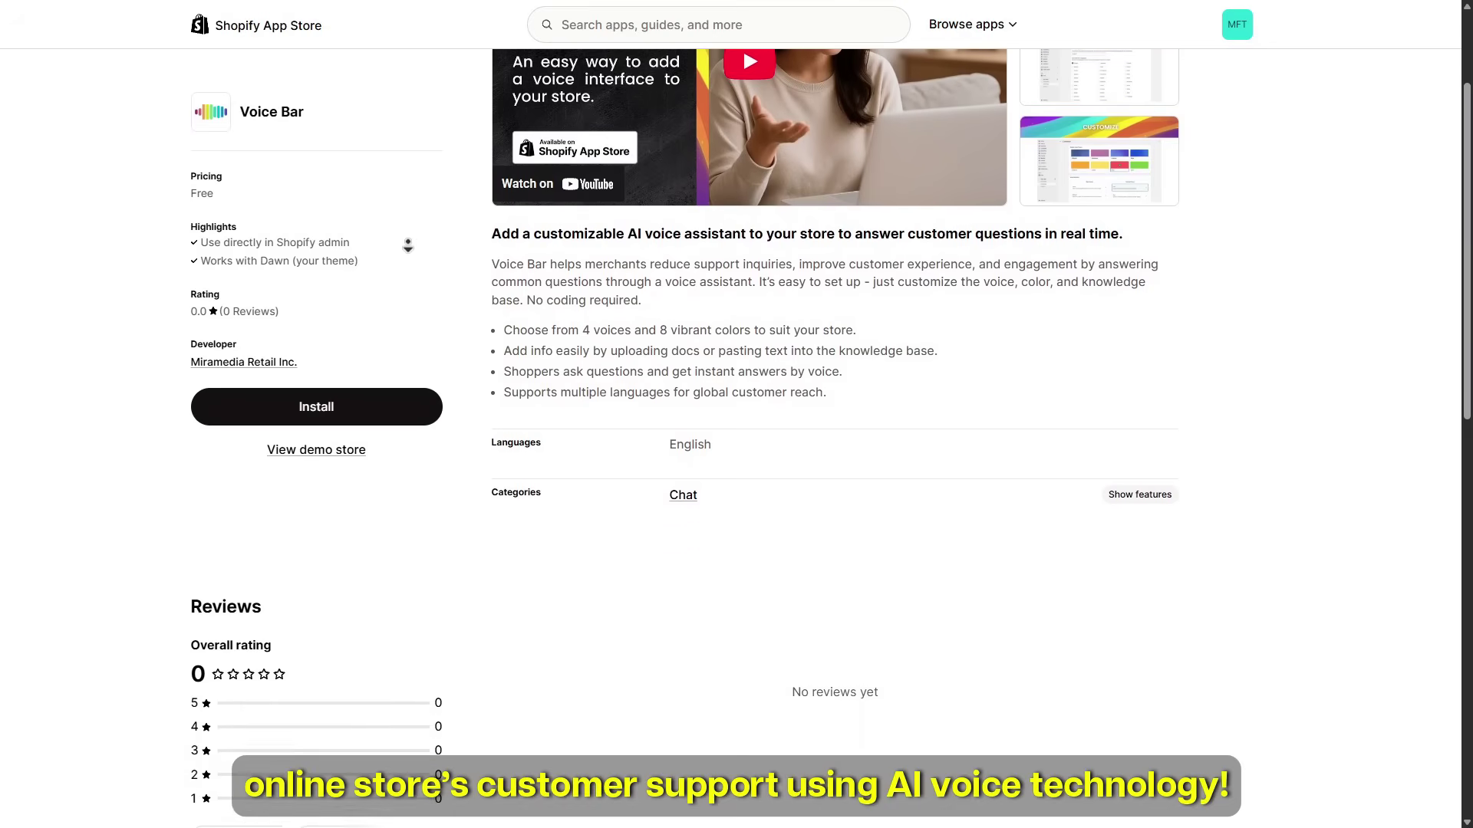
scroll(716, 338, "up", 3)
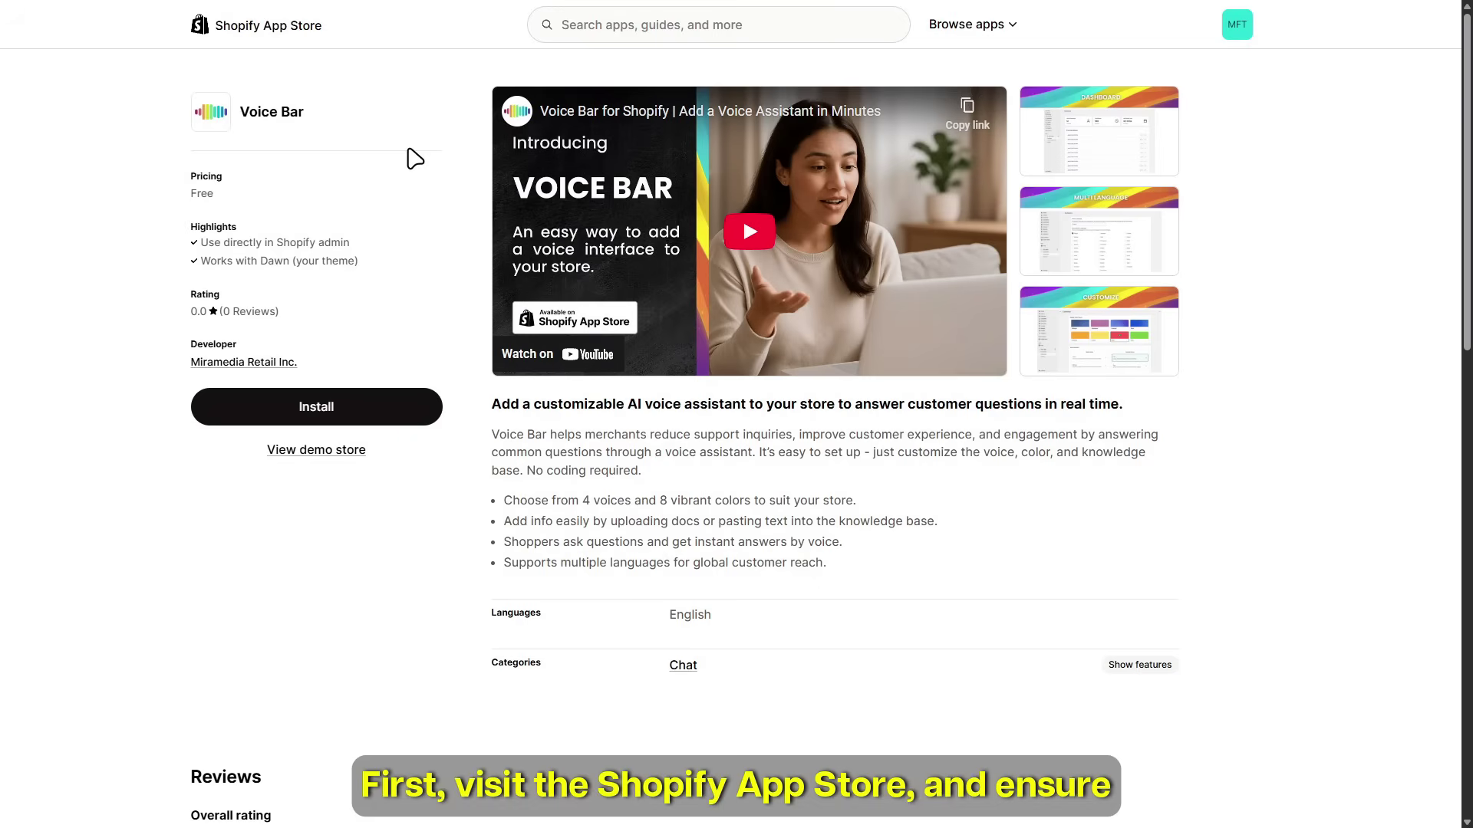
- Confirm My Favourite Teas is logged in, find Voice Bar in the App Store, and begin installing it
left_click(256, 25)
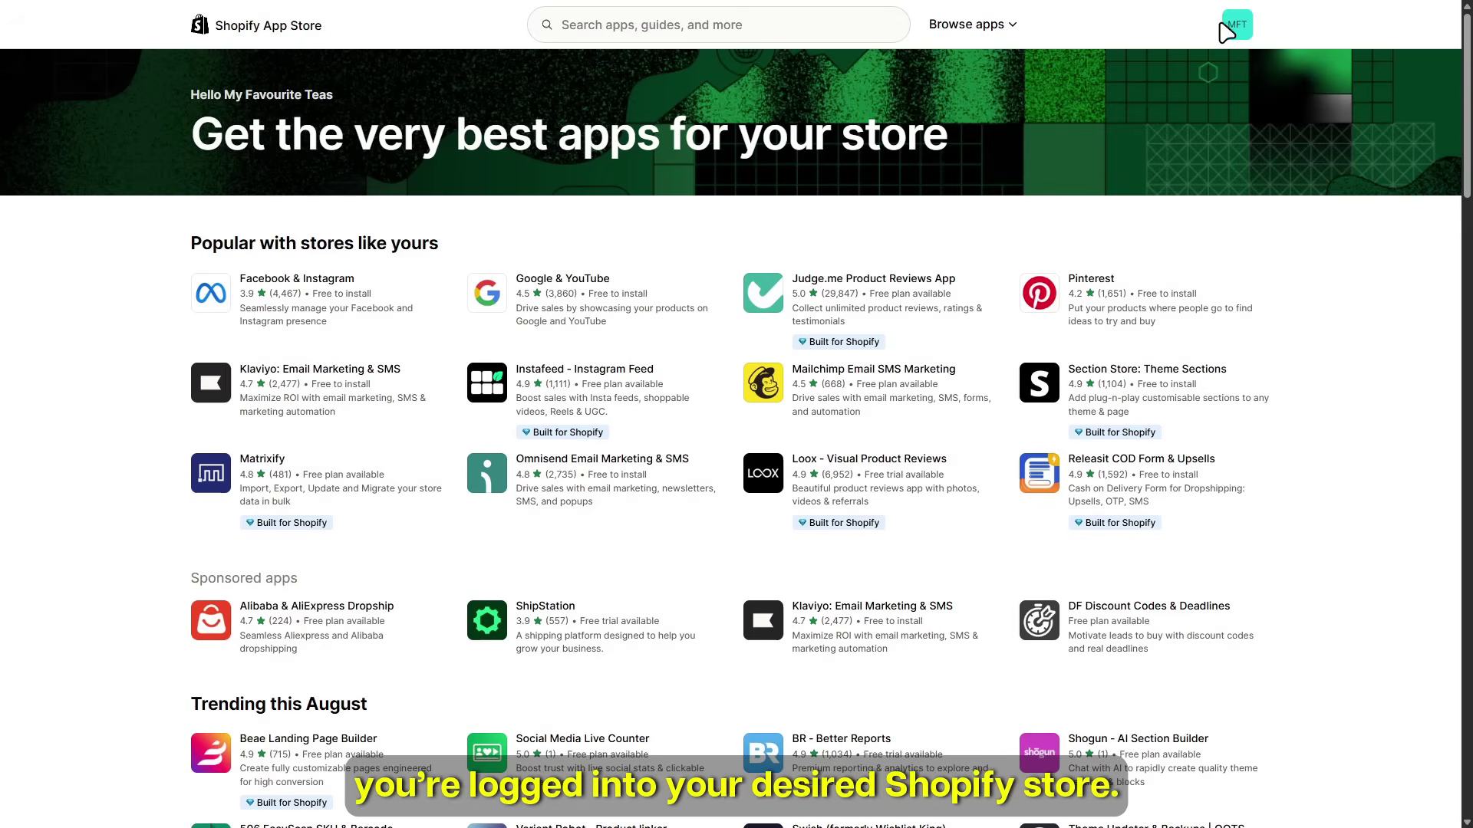
left_click(1234, 26)
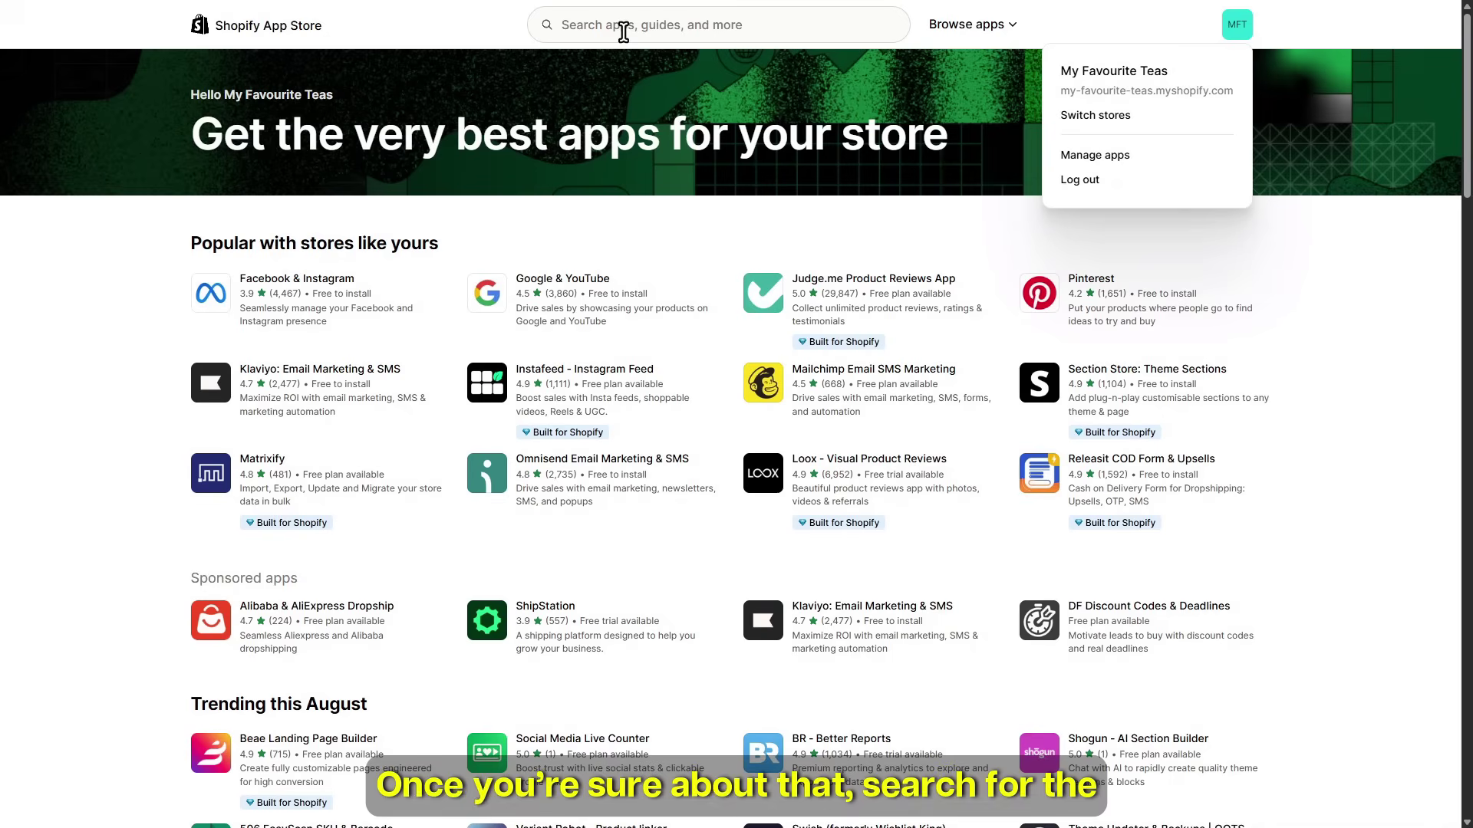
left_click(622, 24)
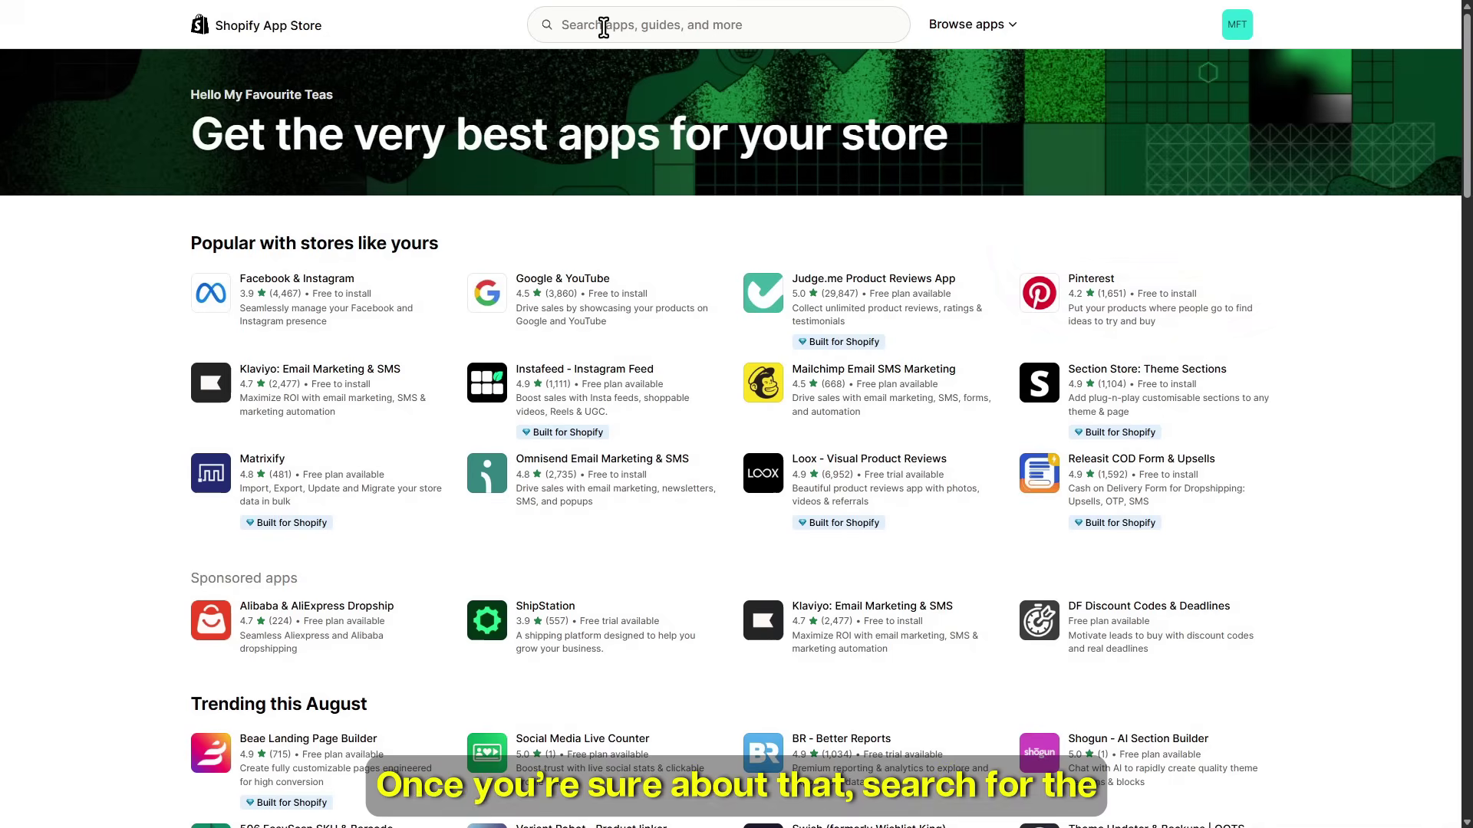
type("voice bar")
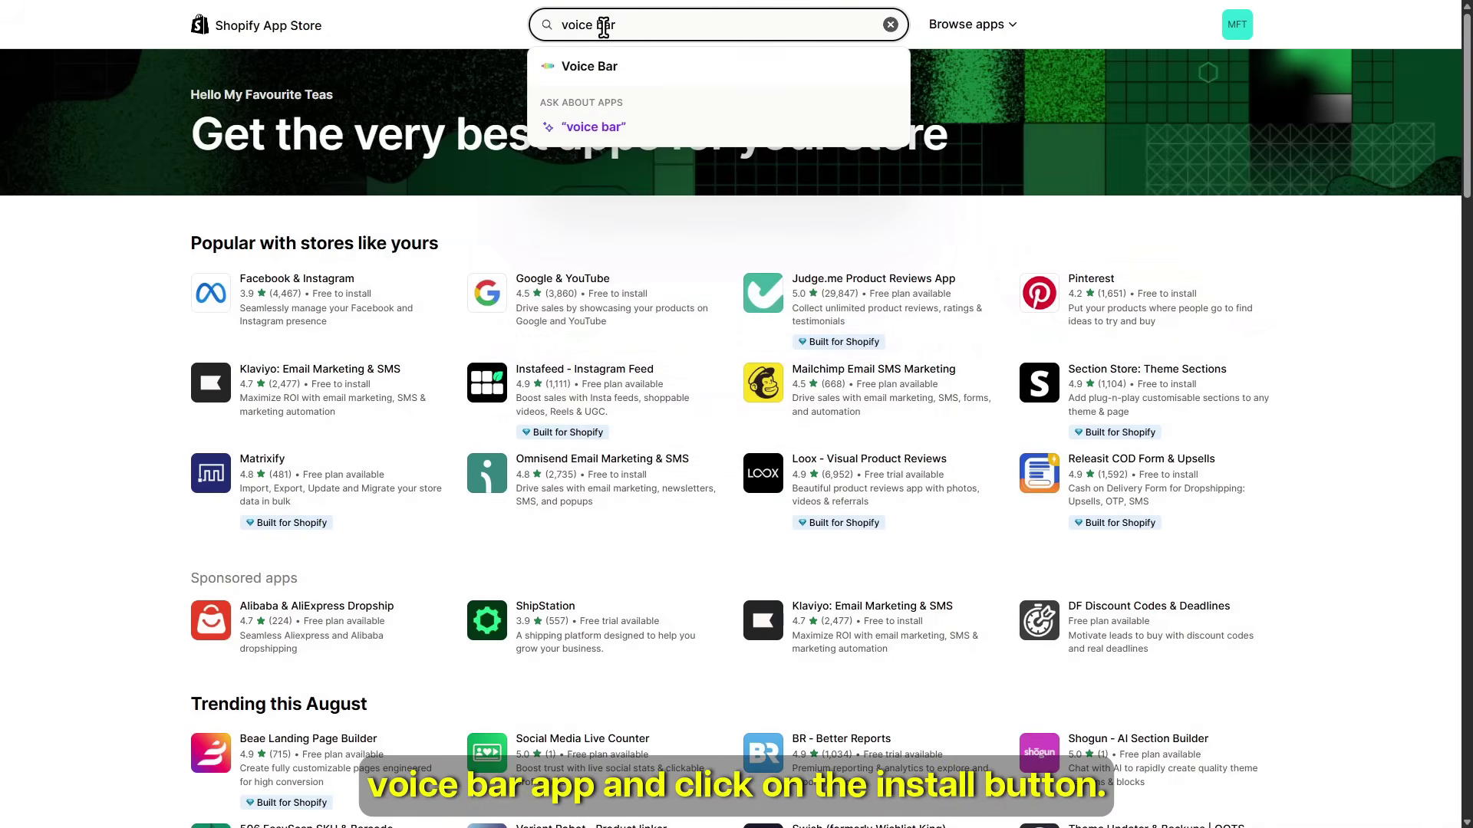
left_click(608, 60)
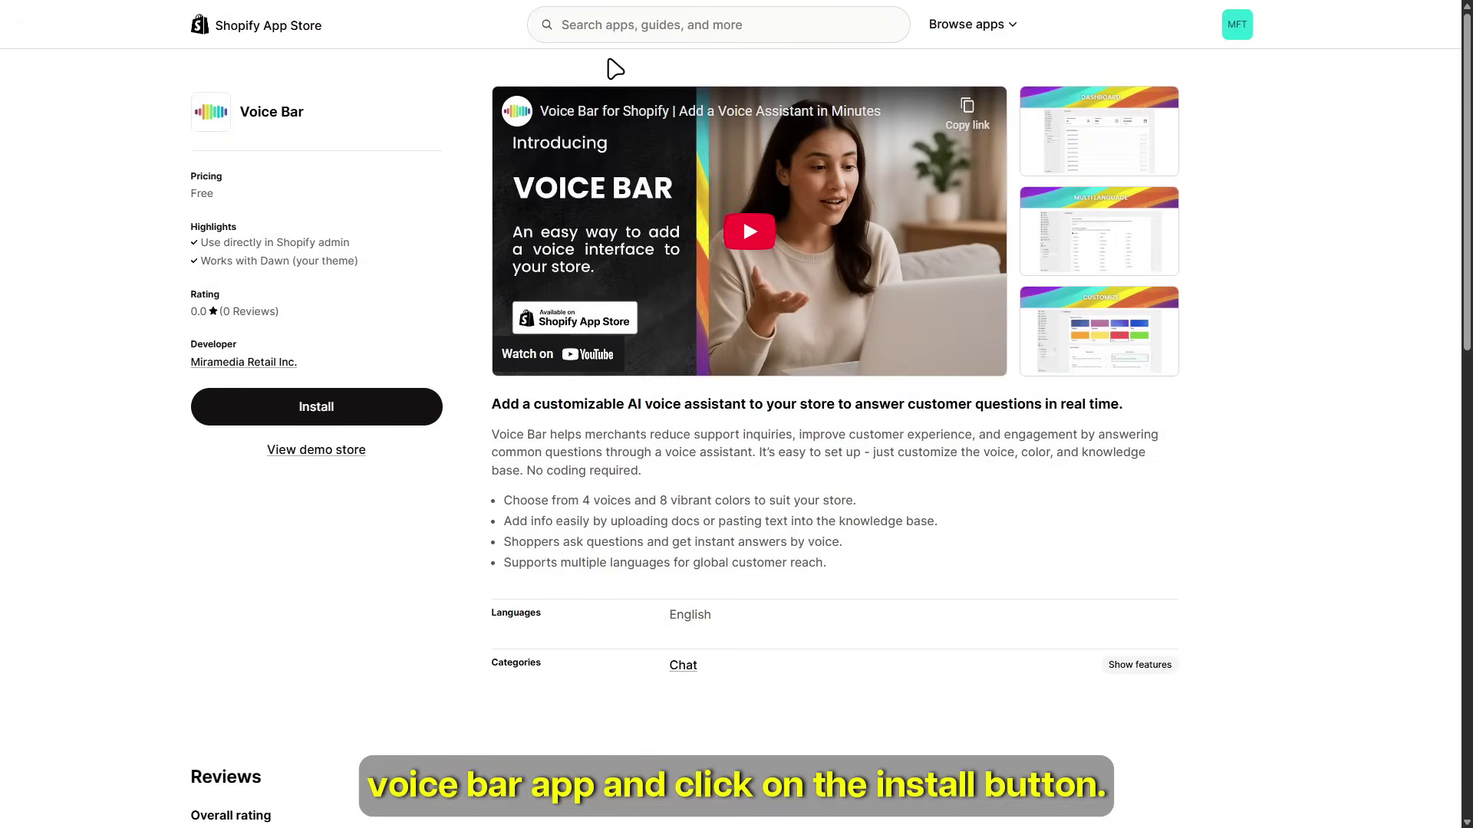
left_click(316, 407)
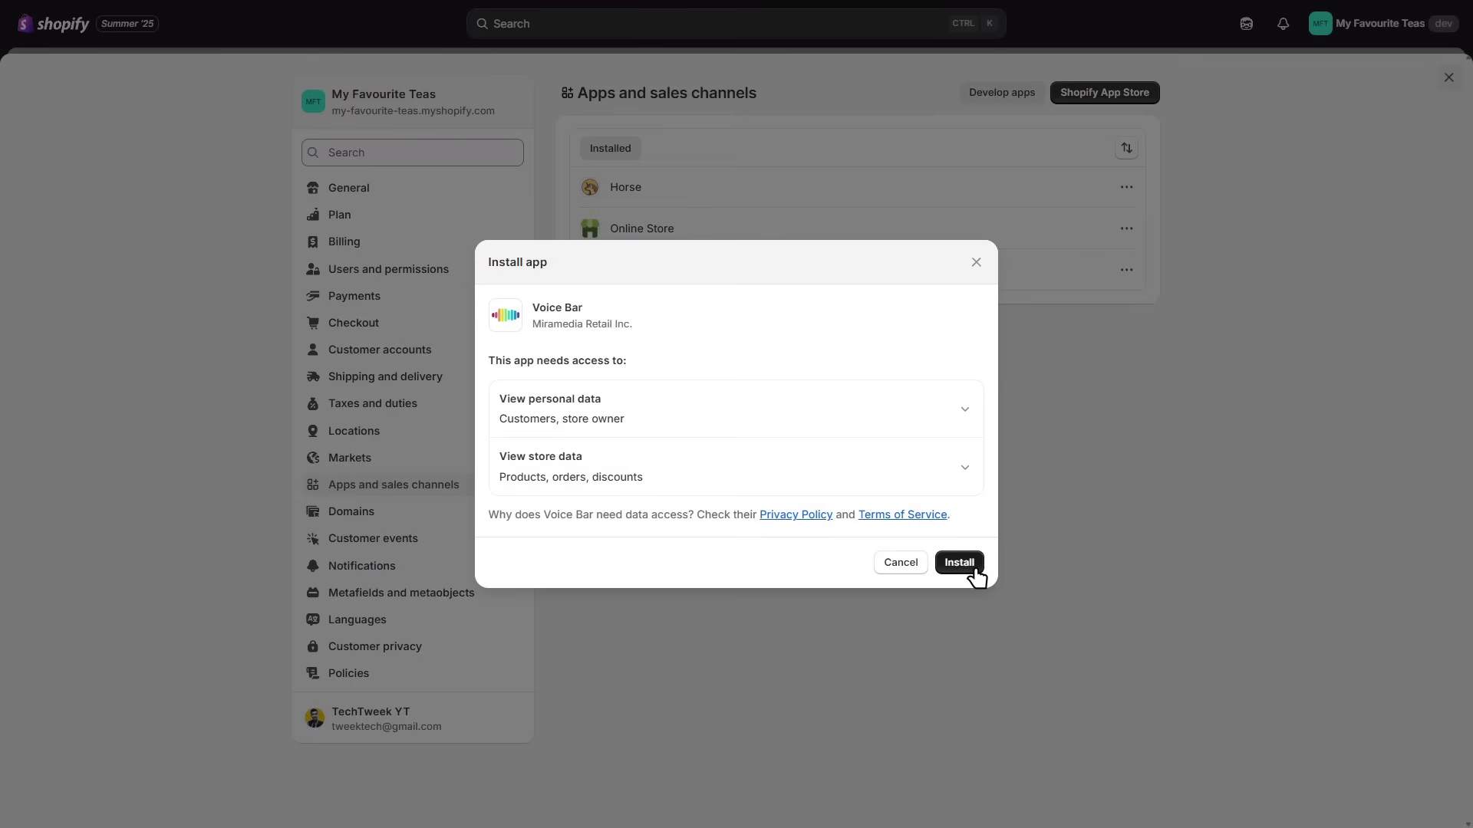
- Approve Voice Bar's requested customer and store data access to complete the install
left_click(970, 569)
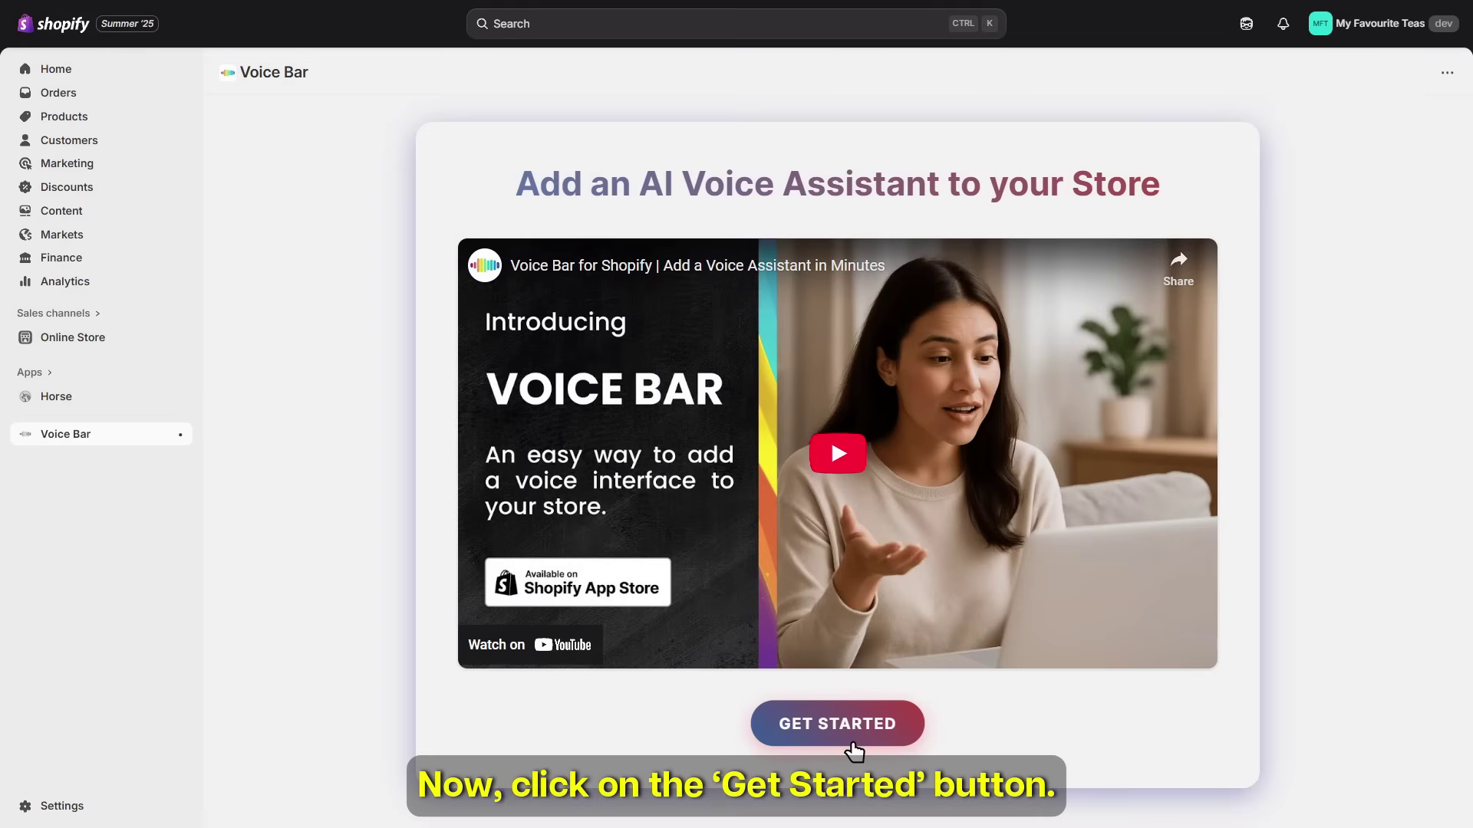
- Get started with Voice Bar, then read the transcript of the Aug 23, 12:11 AM conversation
left_click(854, 745)
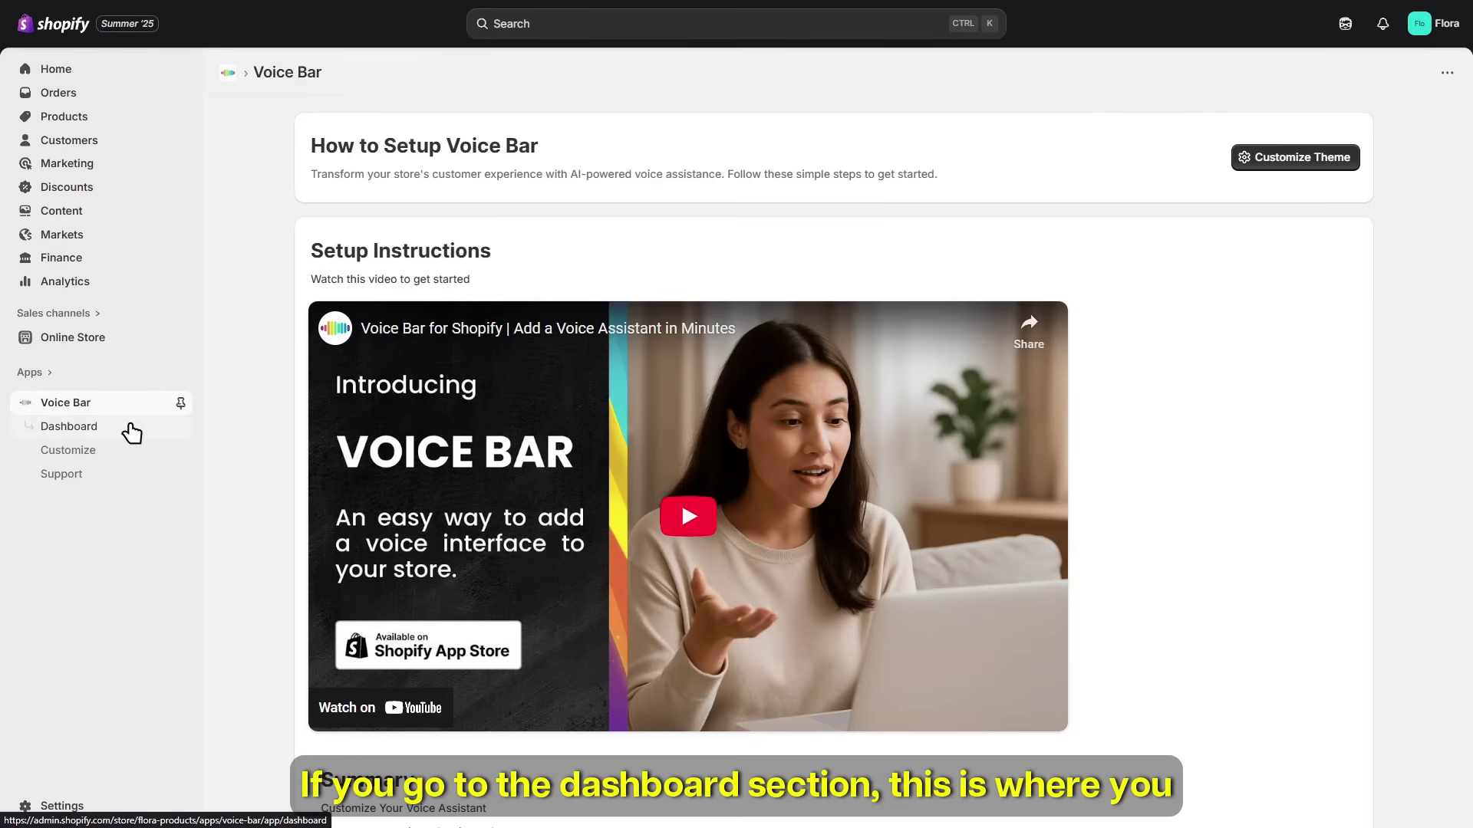
left_click(132, 431)
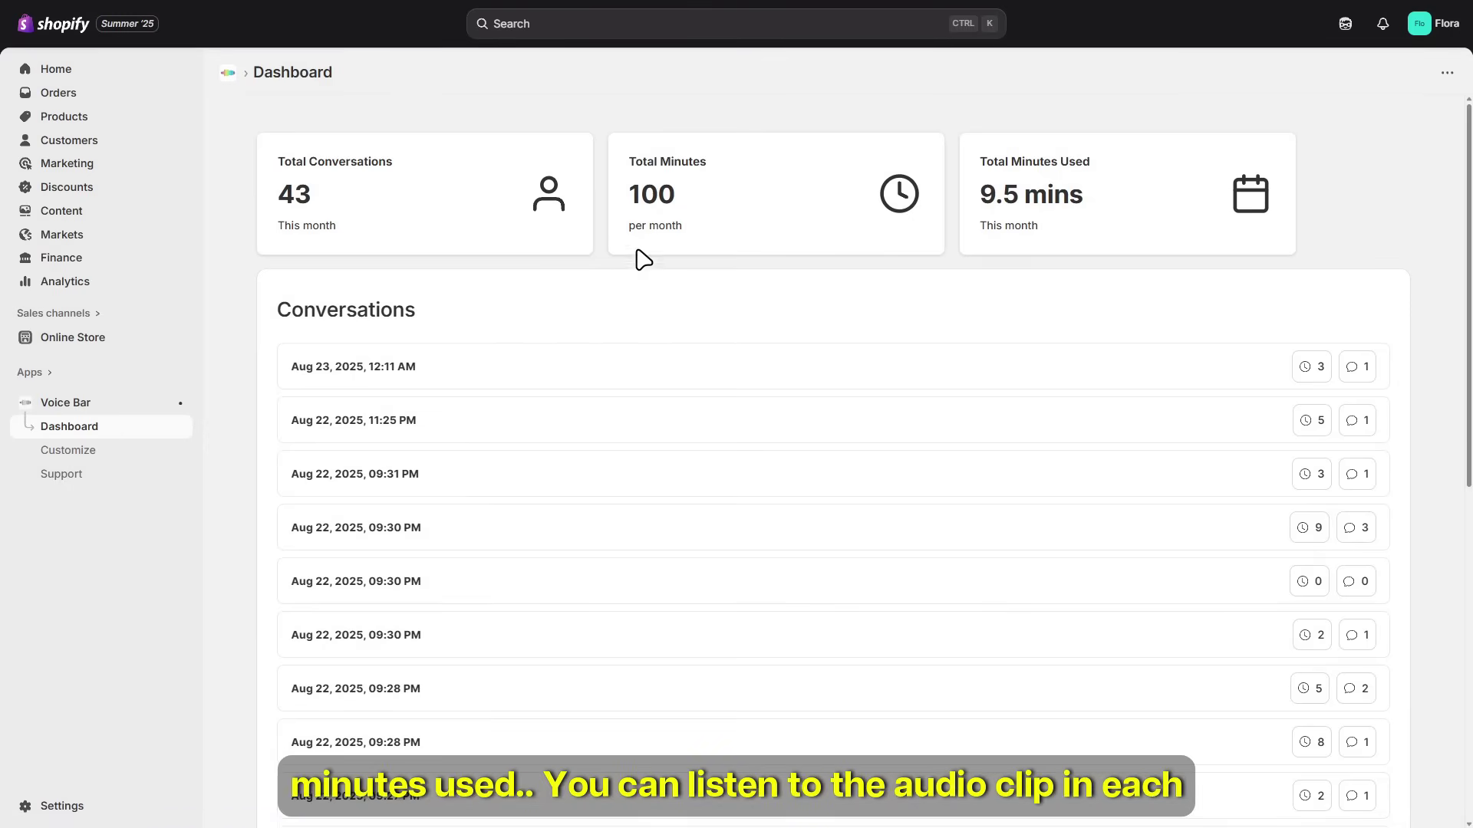
left_click(536, 368)
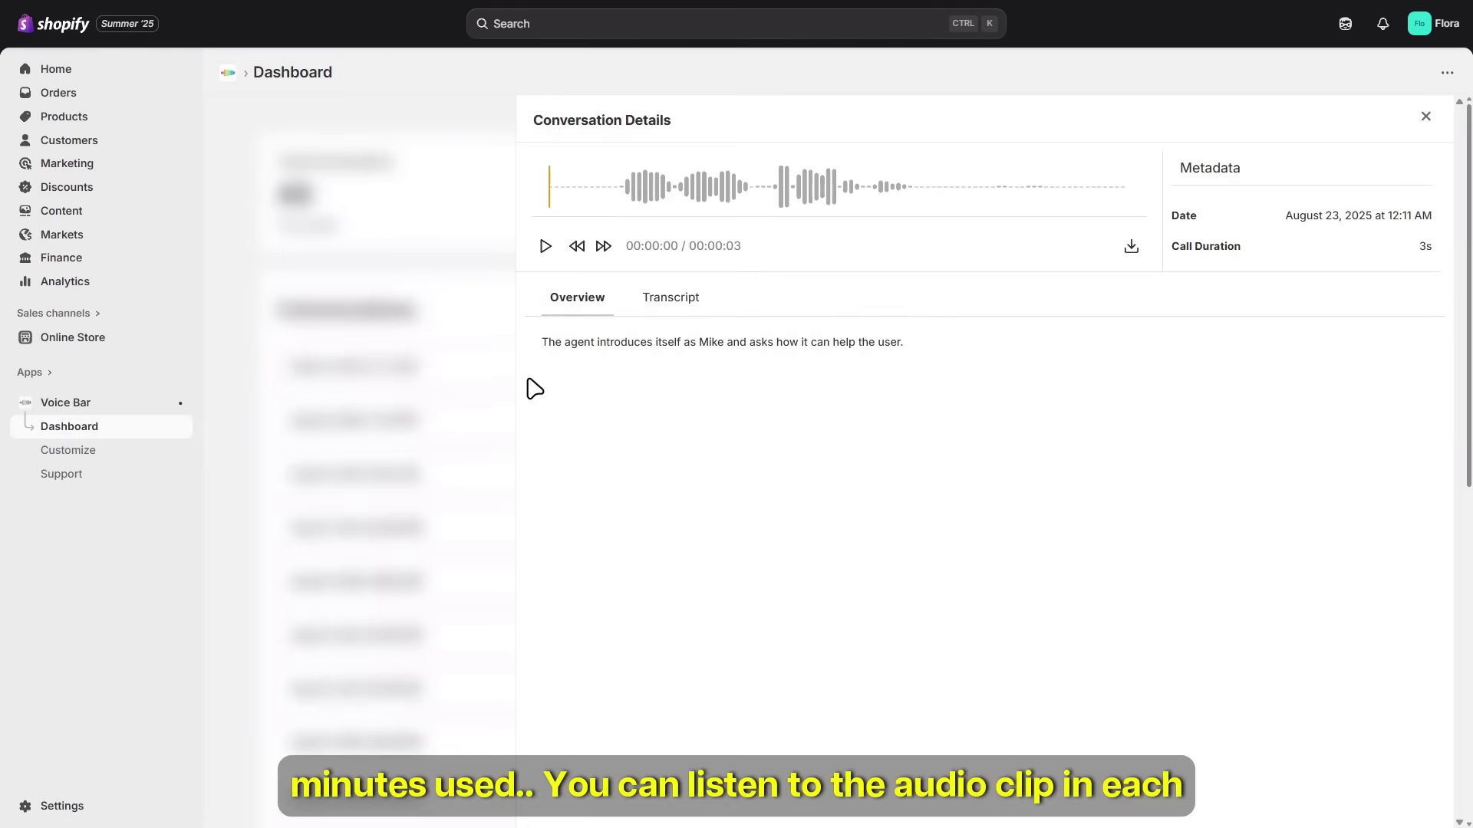
left_click(675, 297)
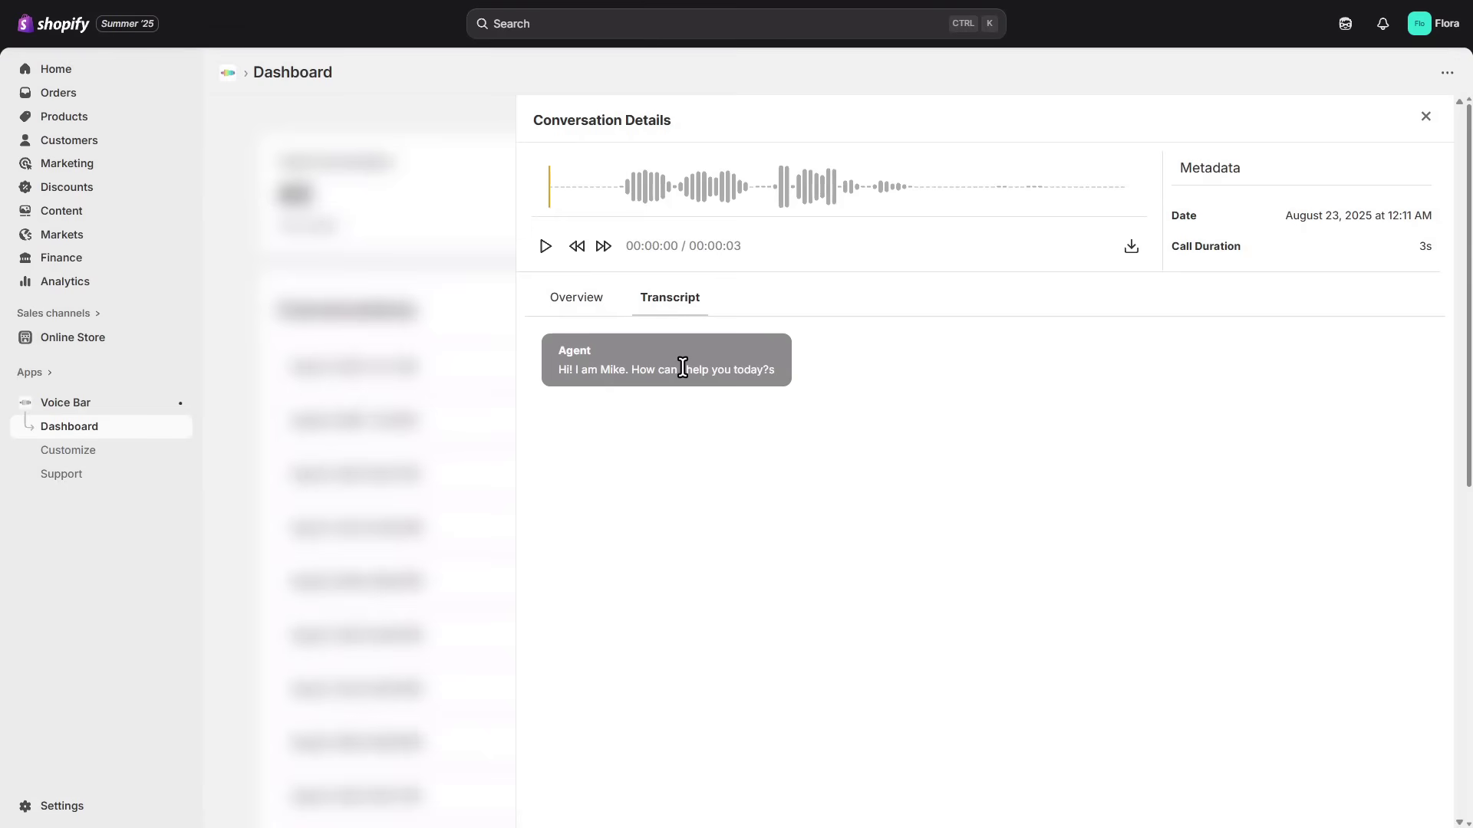
- Open Voice Bar's Customize page and review the Primary Language options, keeping English
left_click(106, 454)
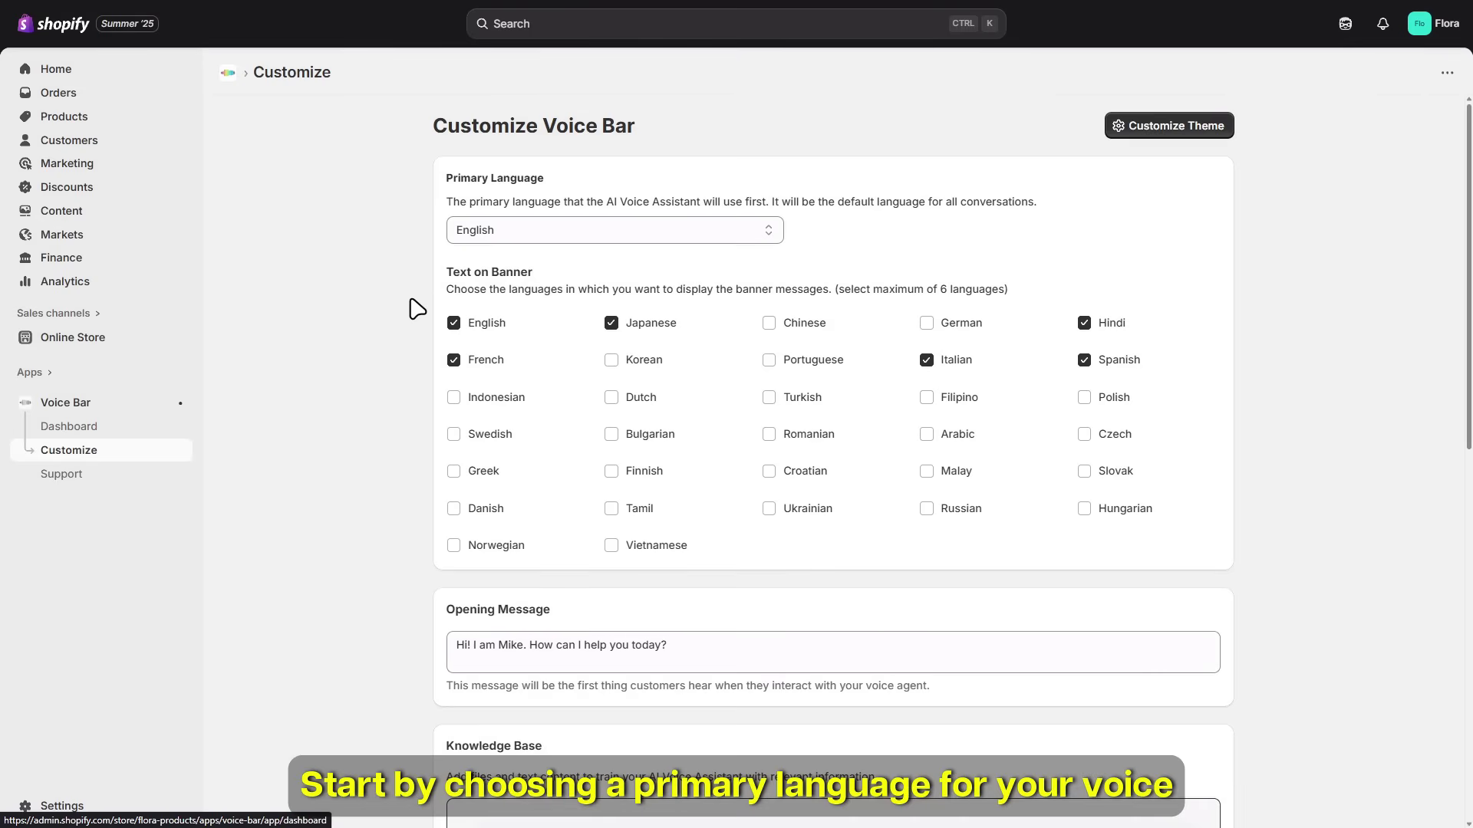
left_click(572, 236)
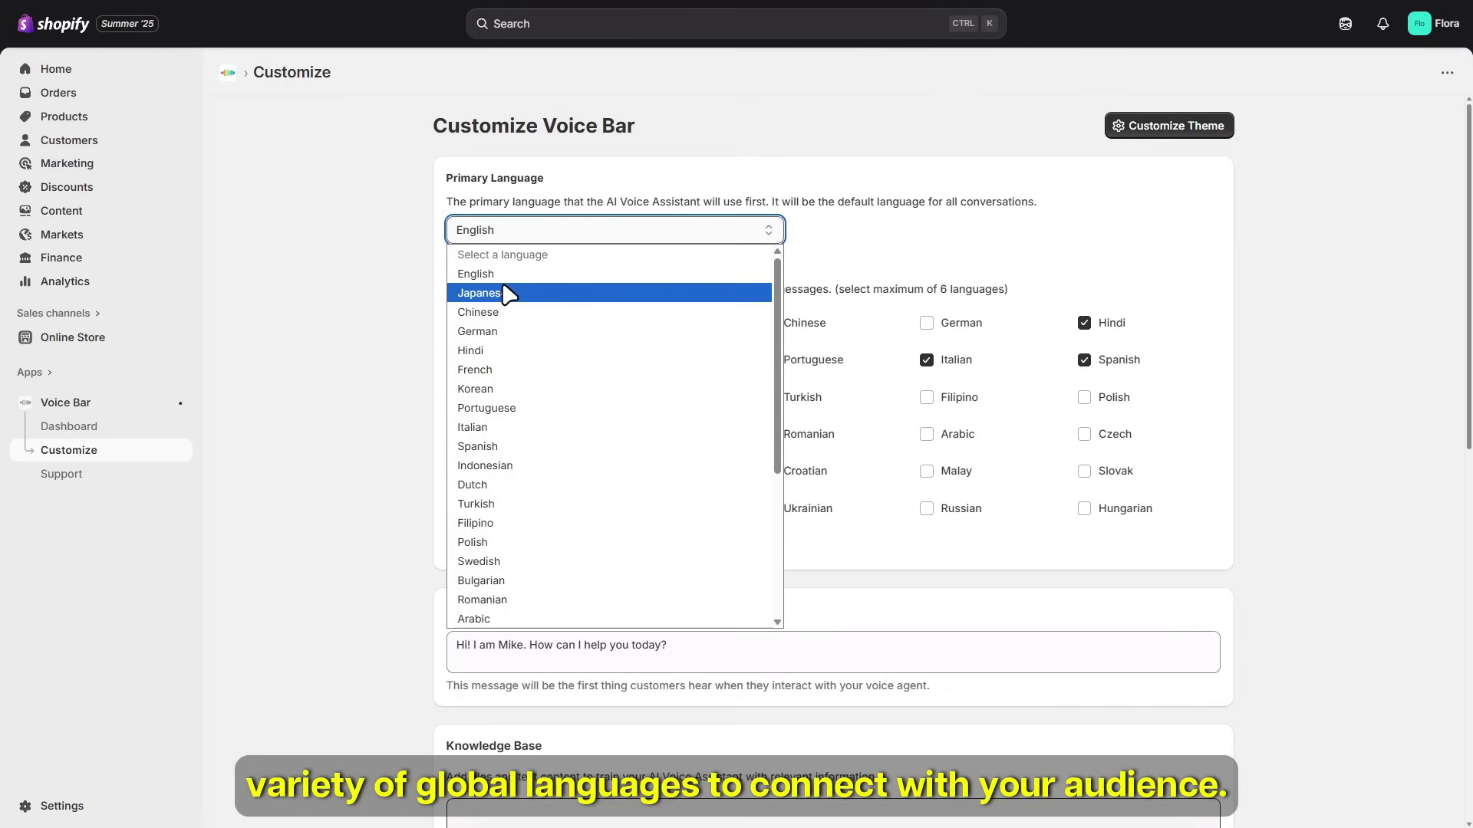
left_click(375, 346)
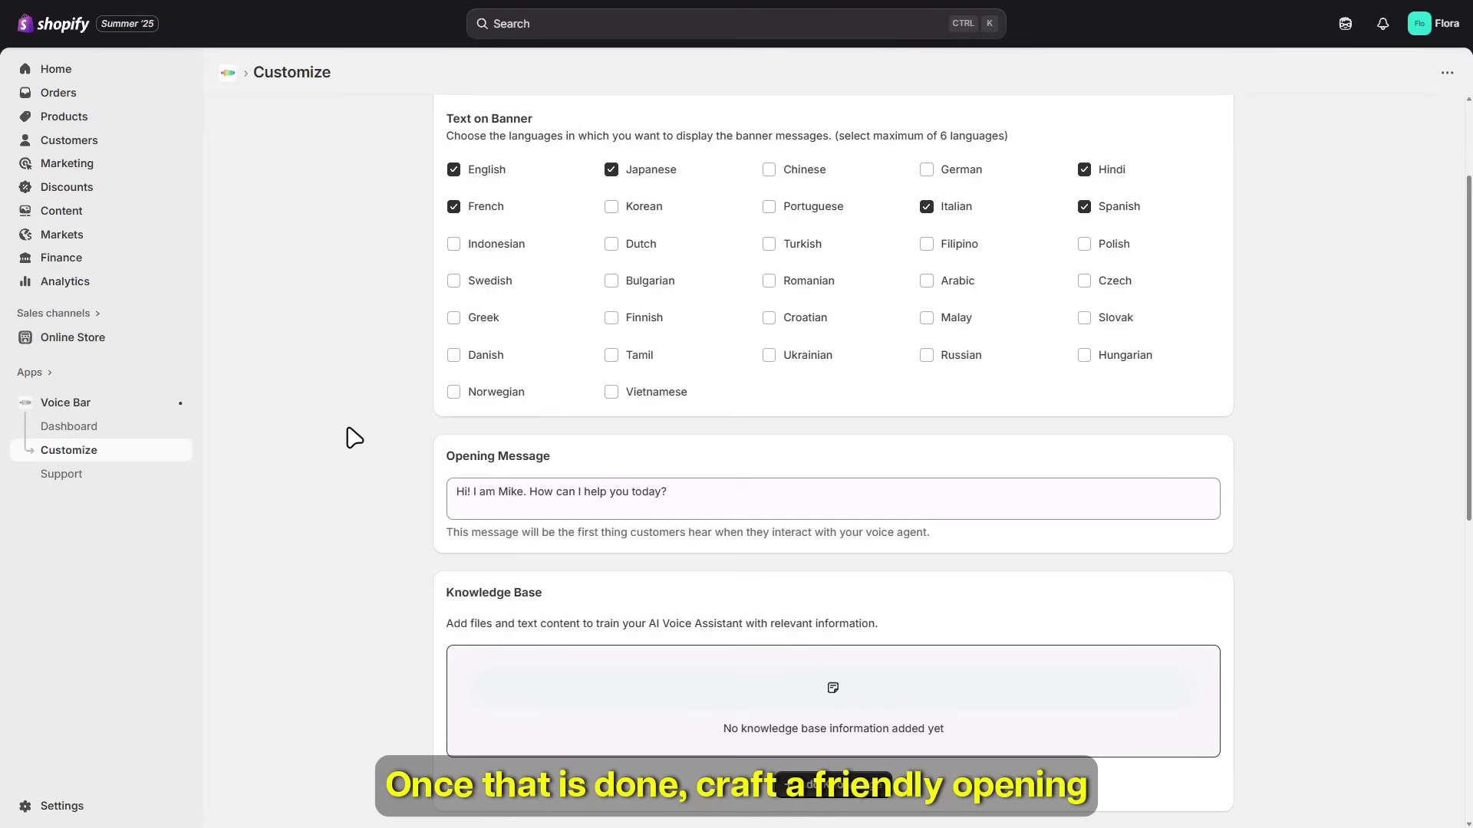
left_click_drag(695, 497, 439, 507)
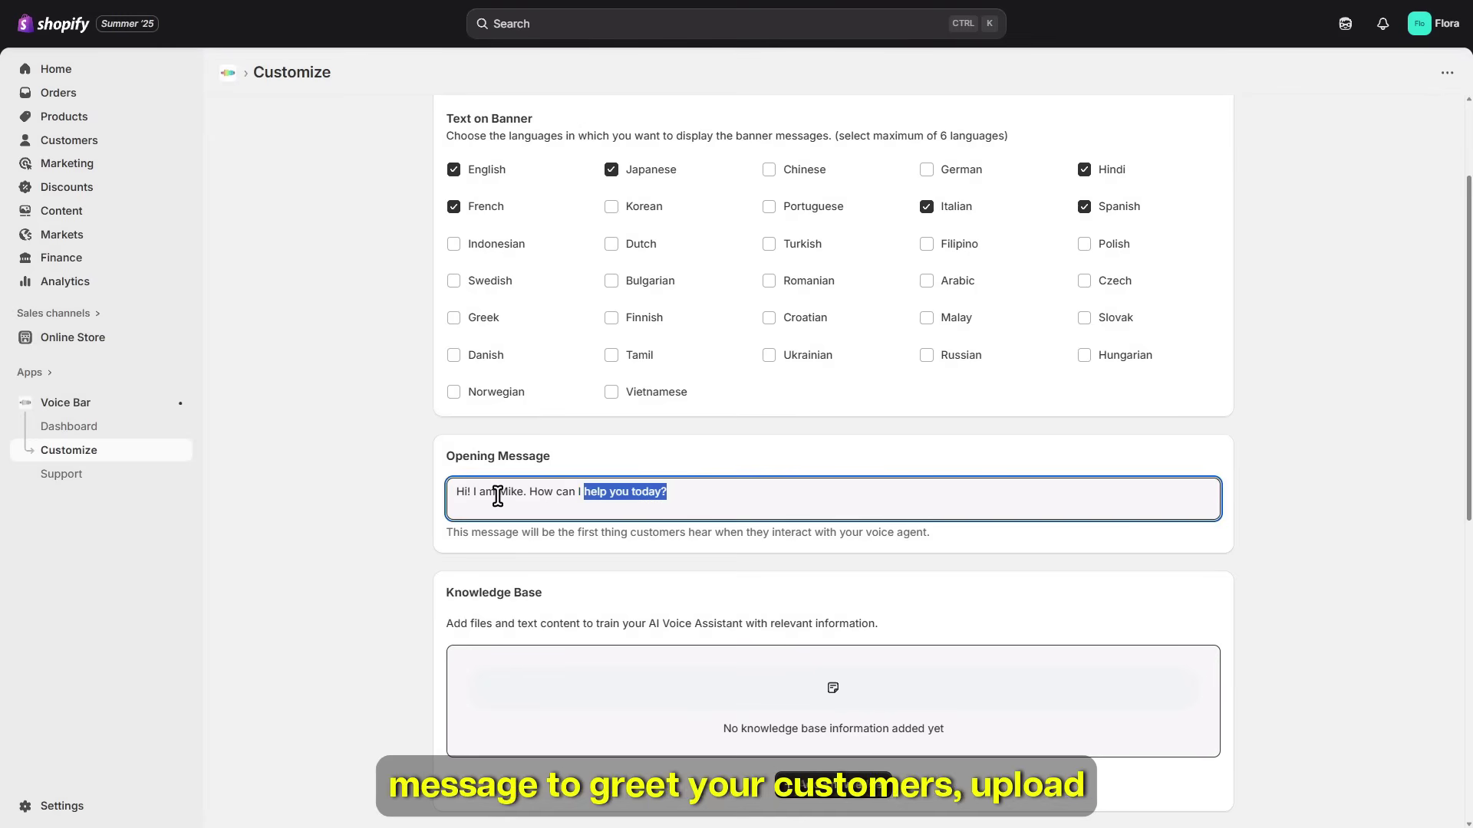
left_click(438, 507)
scroll(438, 506, "down", 1)
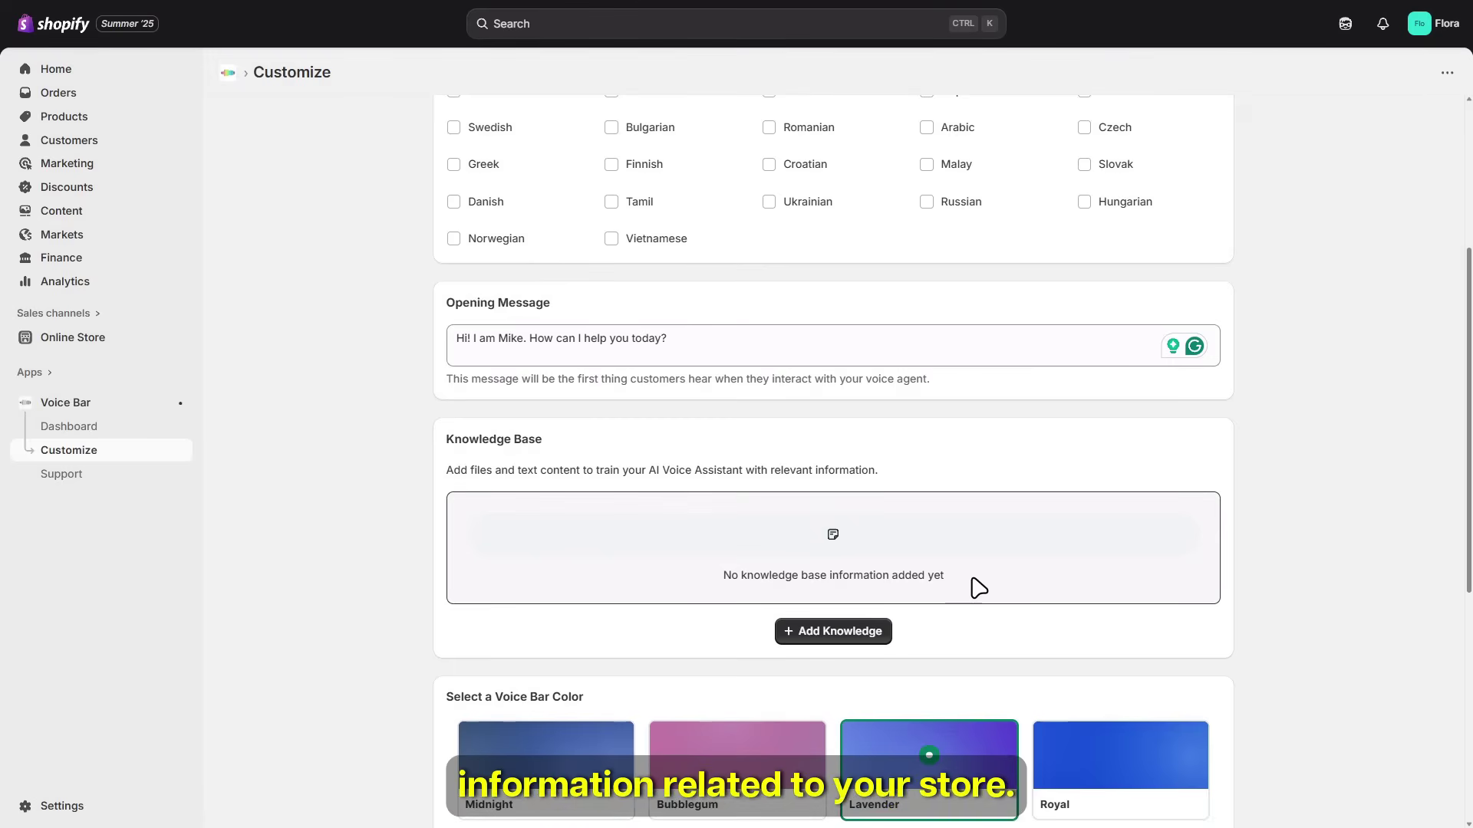
- Upload Information.txt from the Desktop as a knowledge file, previewing its FAQs in Notepad first
left_click(833, 631)
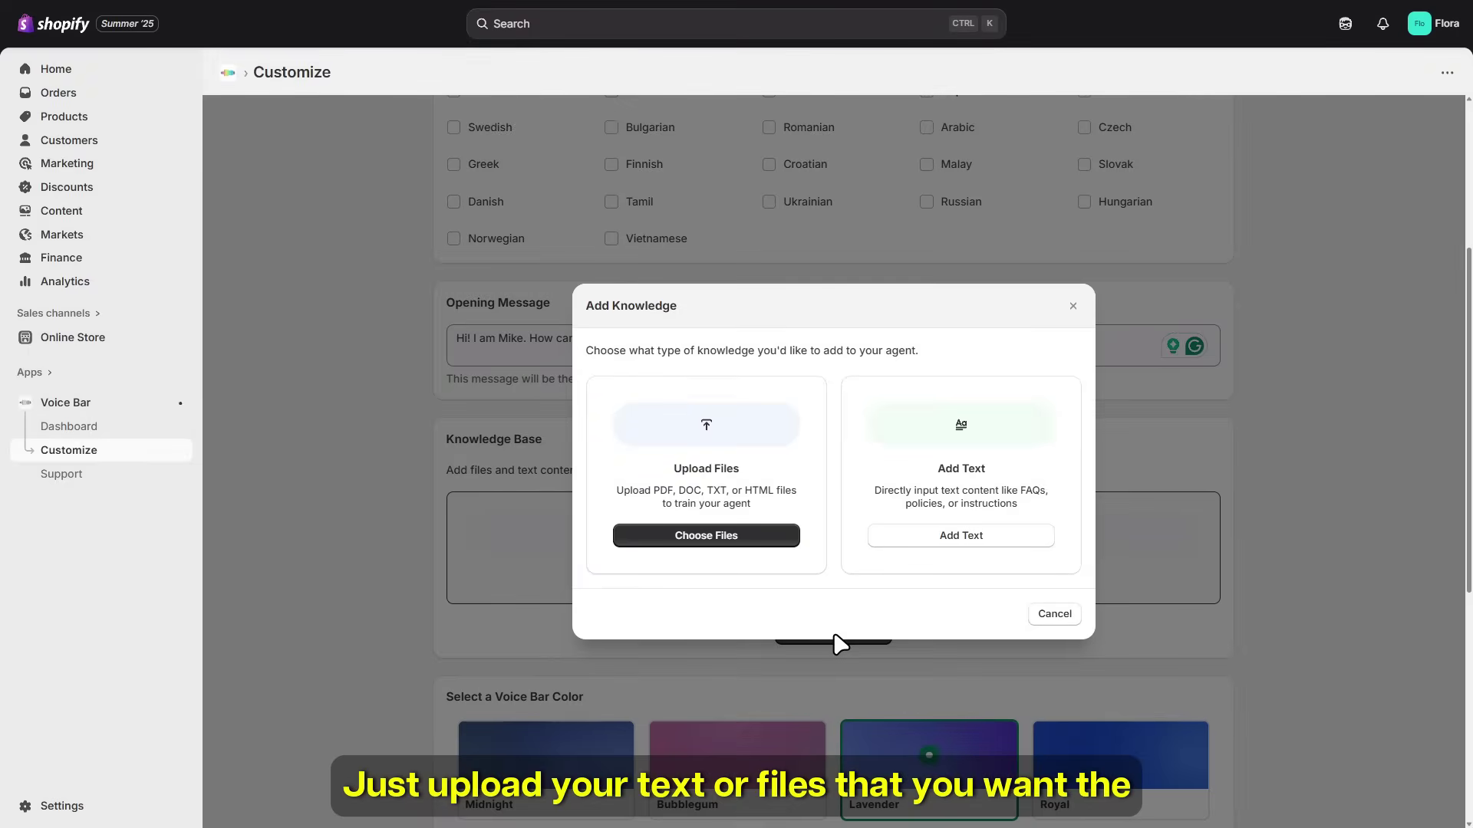
left_click(736, 537)
left_click(831, 465)
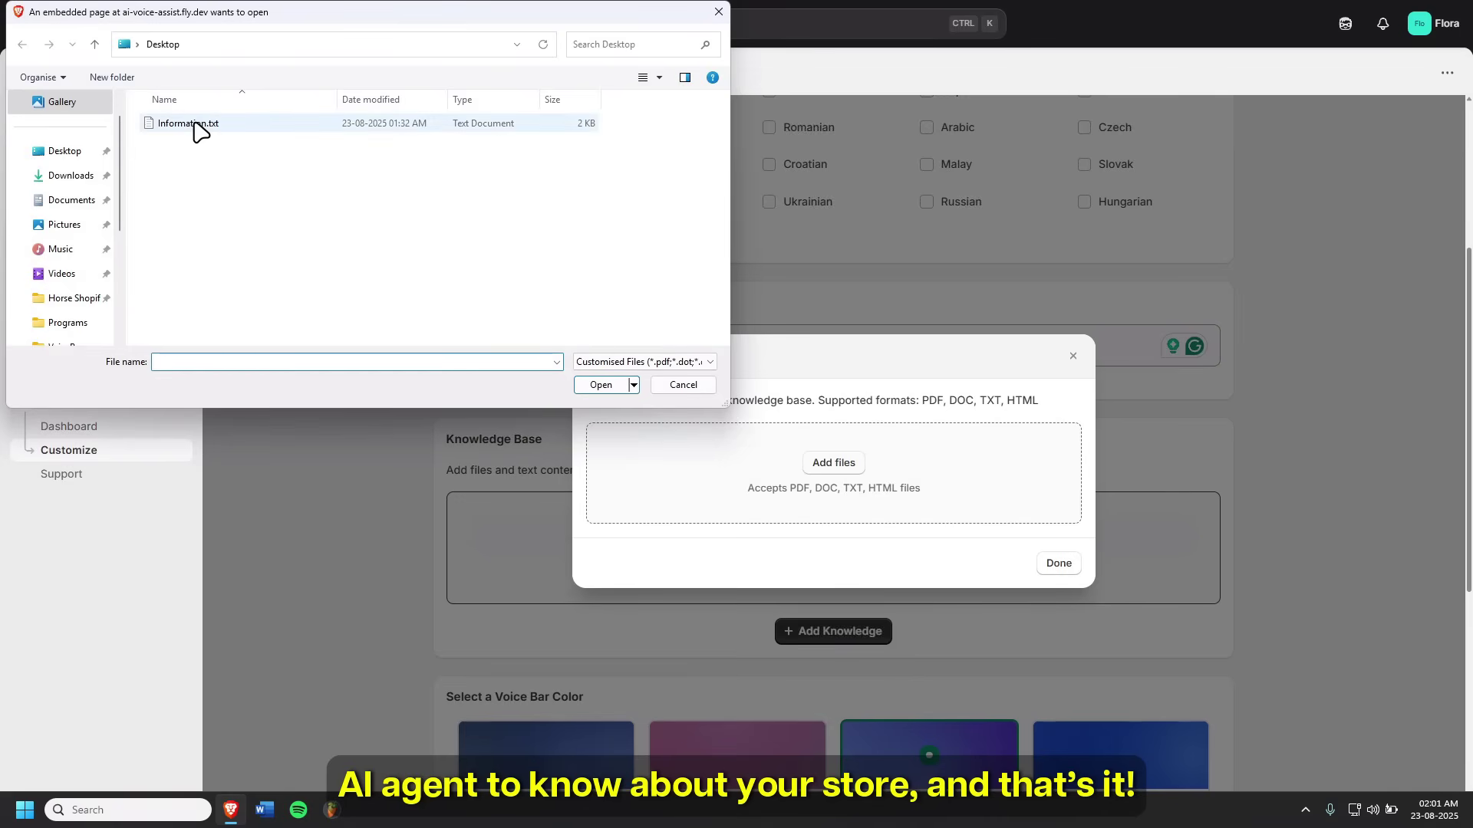
left_click(197, 127)
right_click(197, 127)
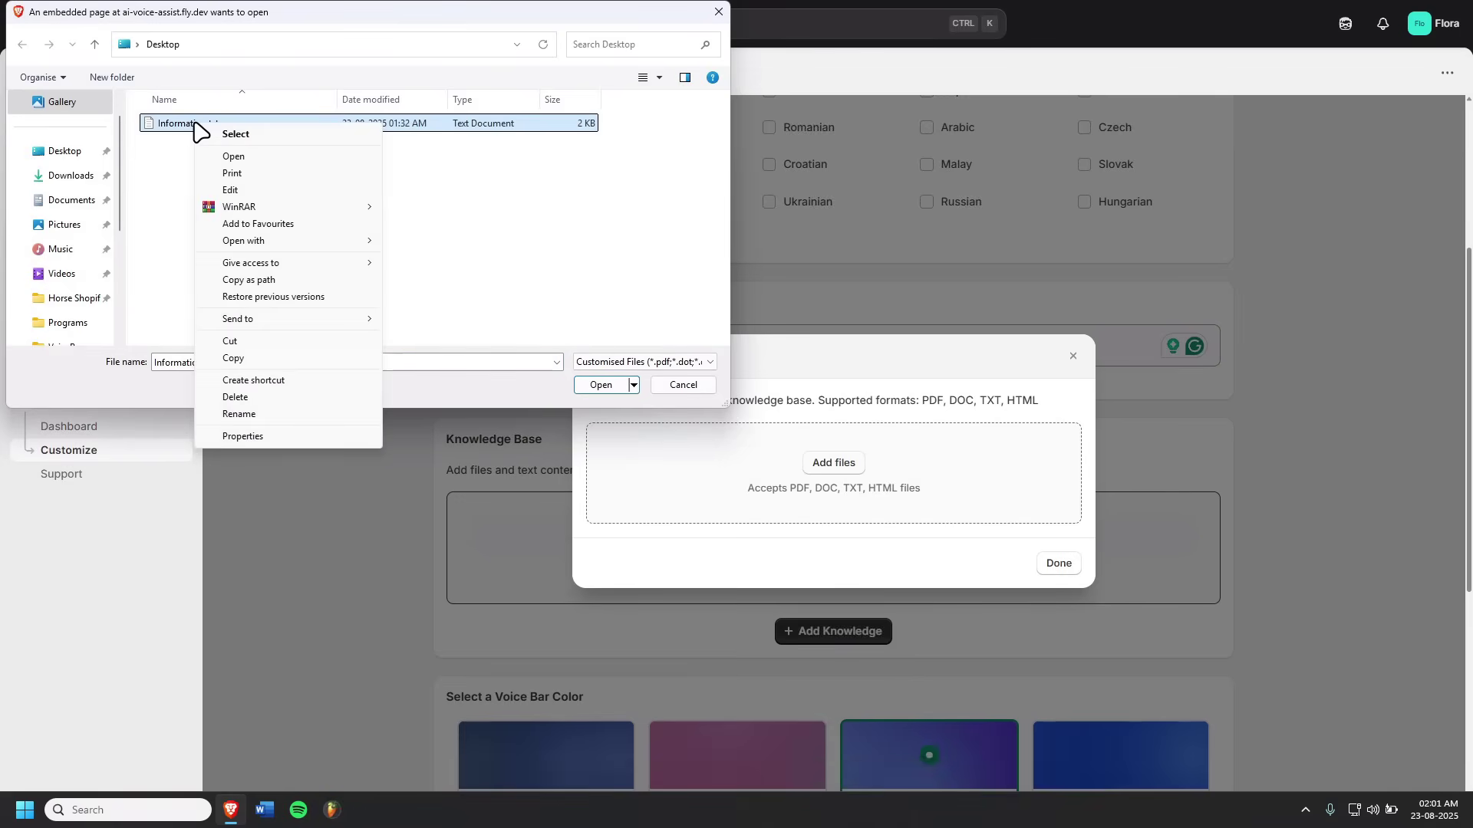
left_click(234, 157)
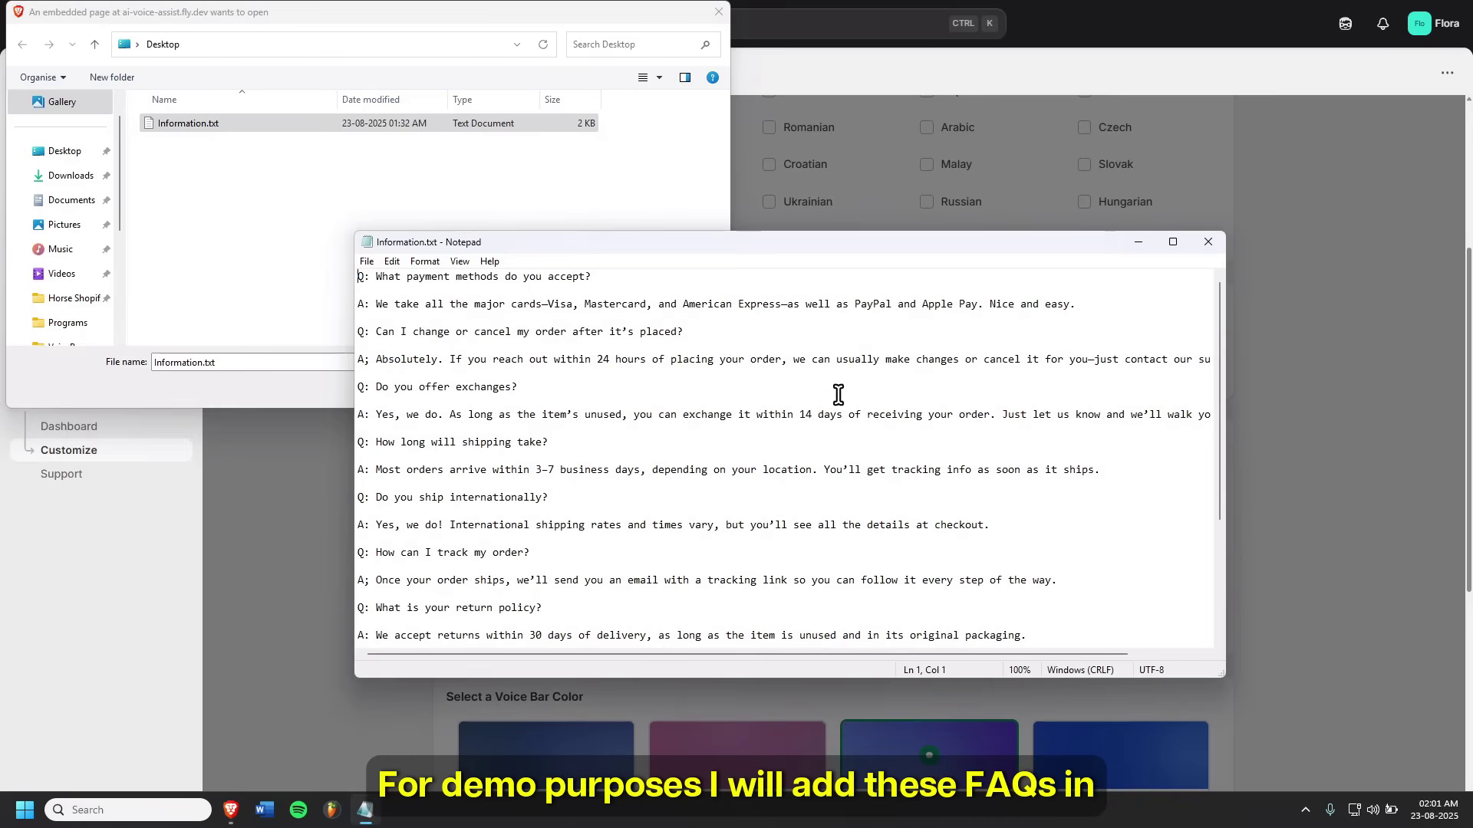
left_click(1206, 243)
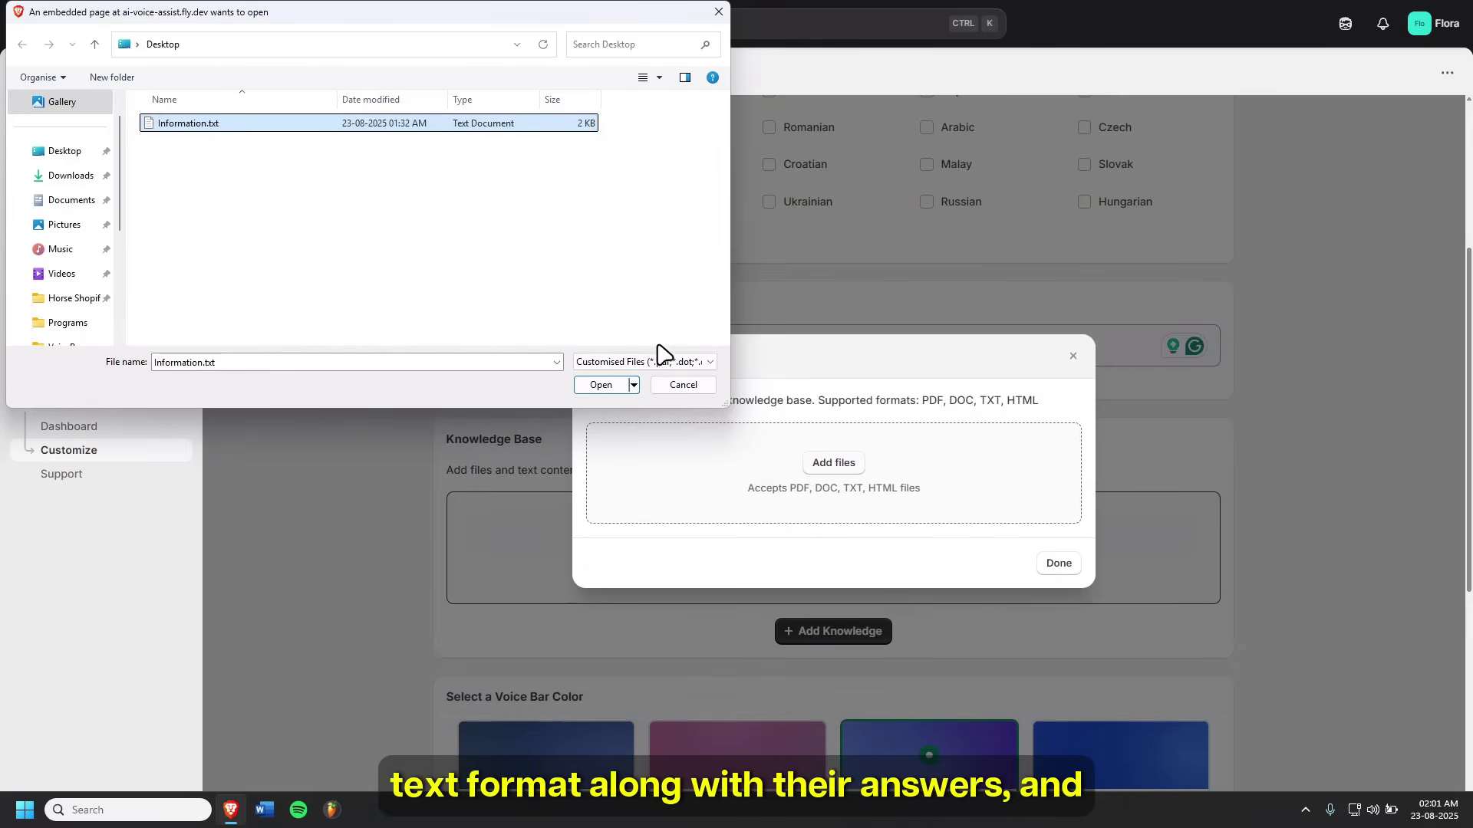
left_click(601, 384)
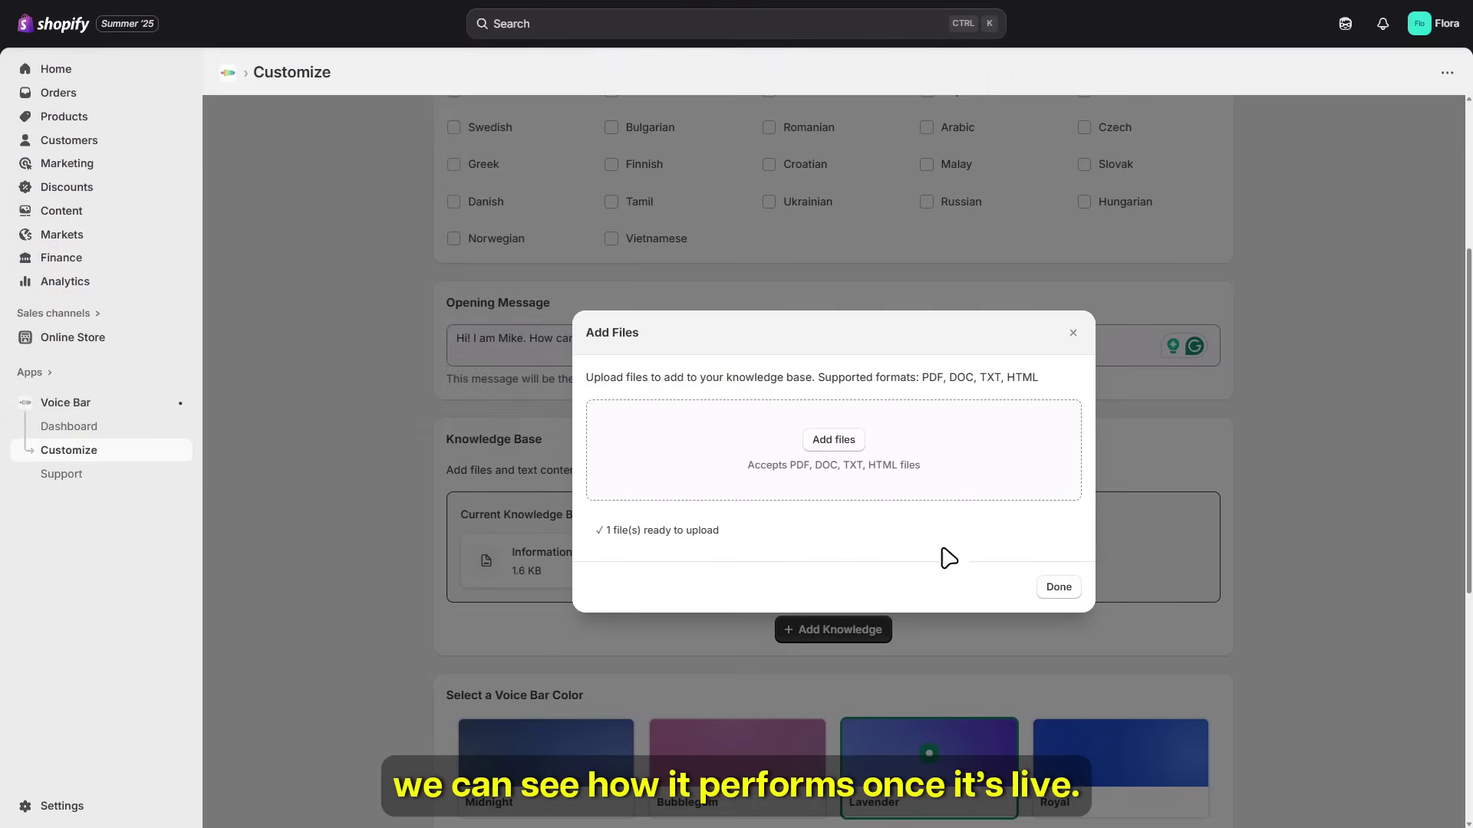
left_click(1054, 589)
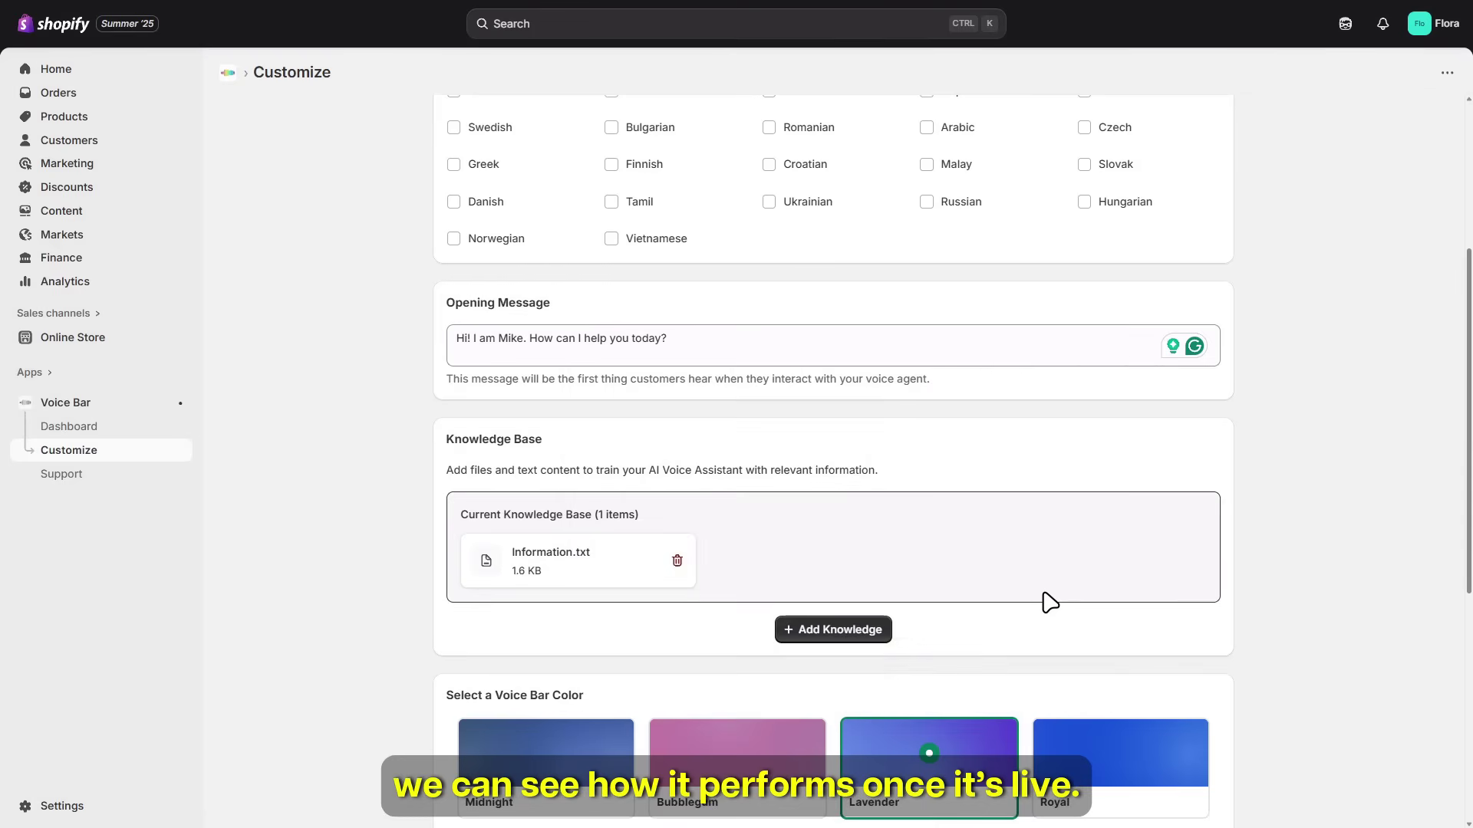
scroll(1049, 602, "down", 3)
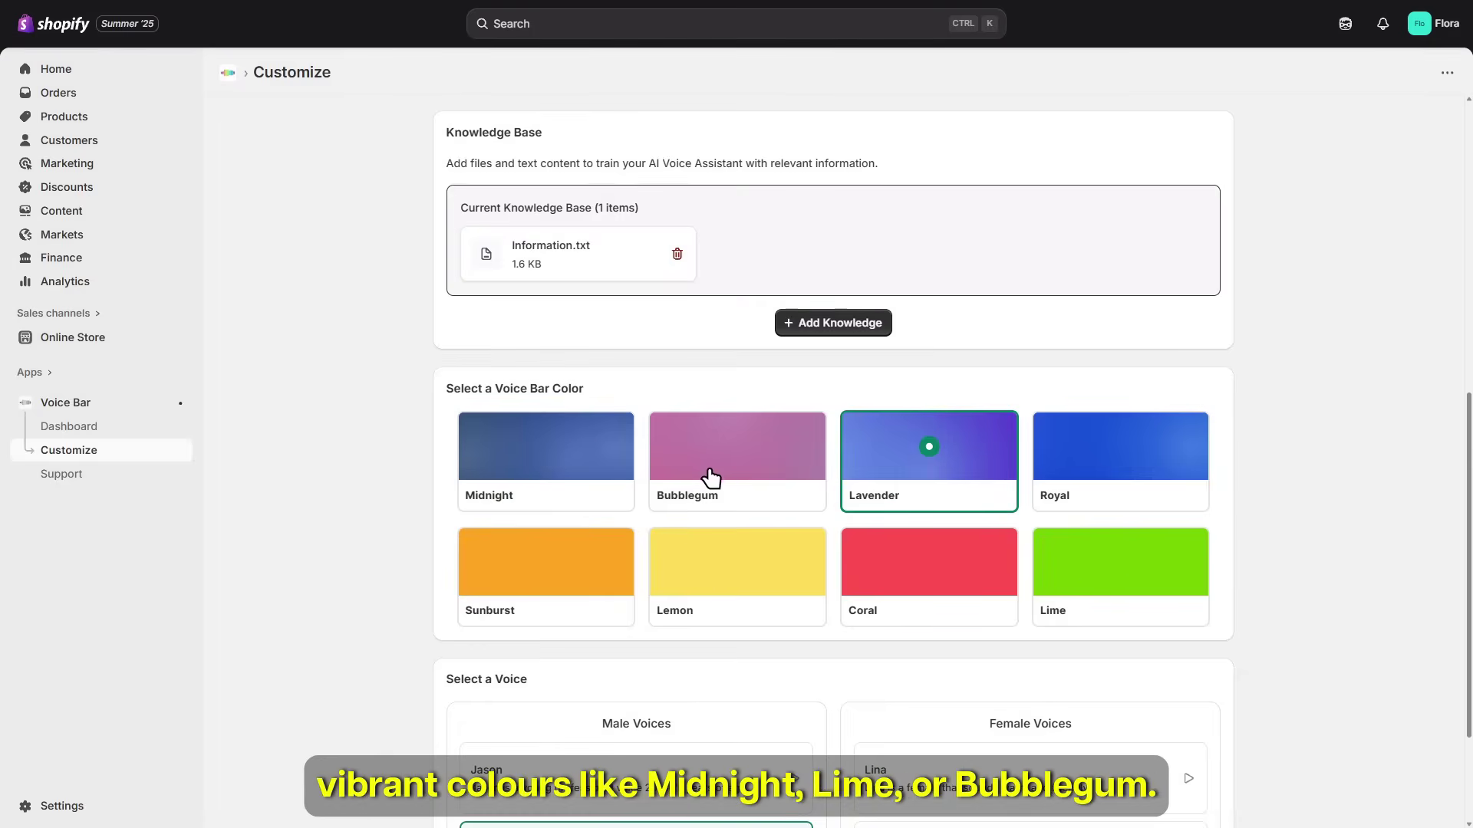
scroll(360, 516, "down", 2)
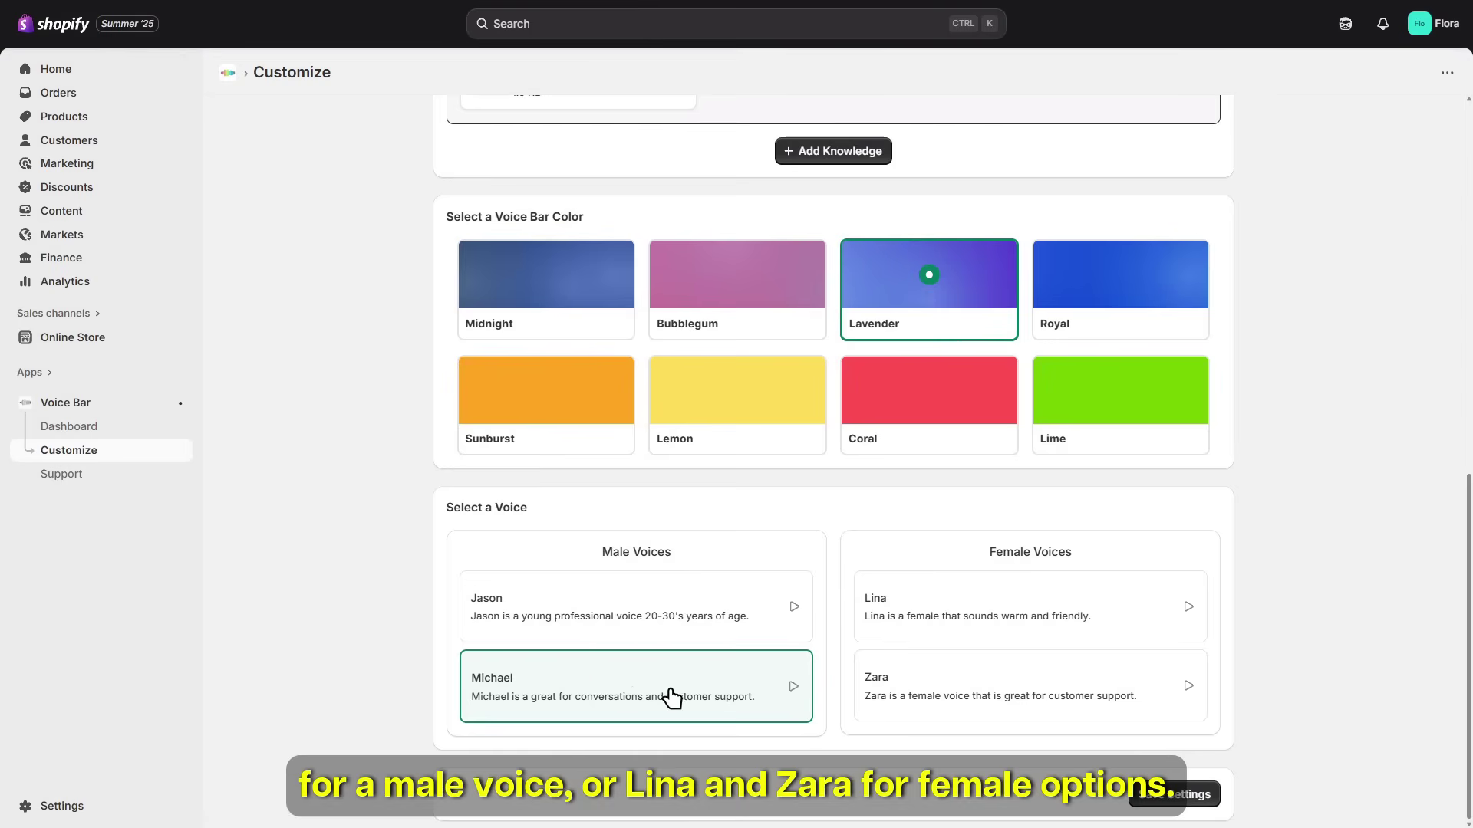
- Choose the Zara voice card and save the Voice Bar settings, acknowledging the success message
left_click(1039, 679)
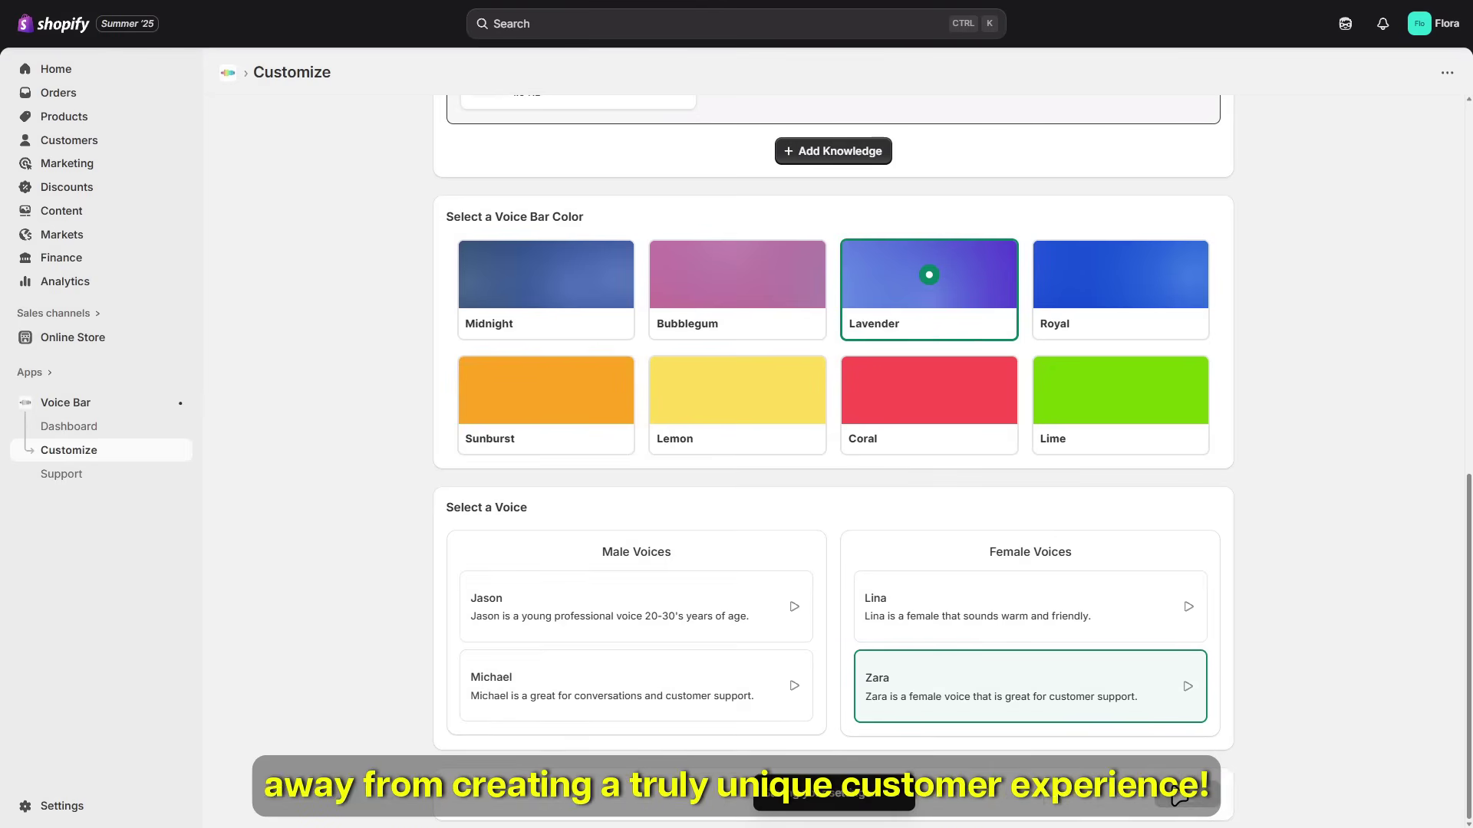
left_click(1176, 800)
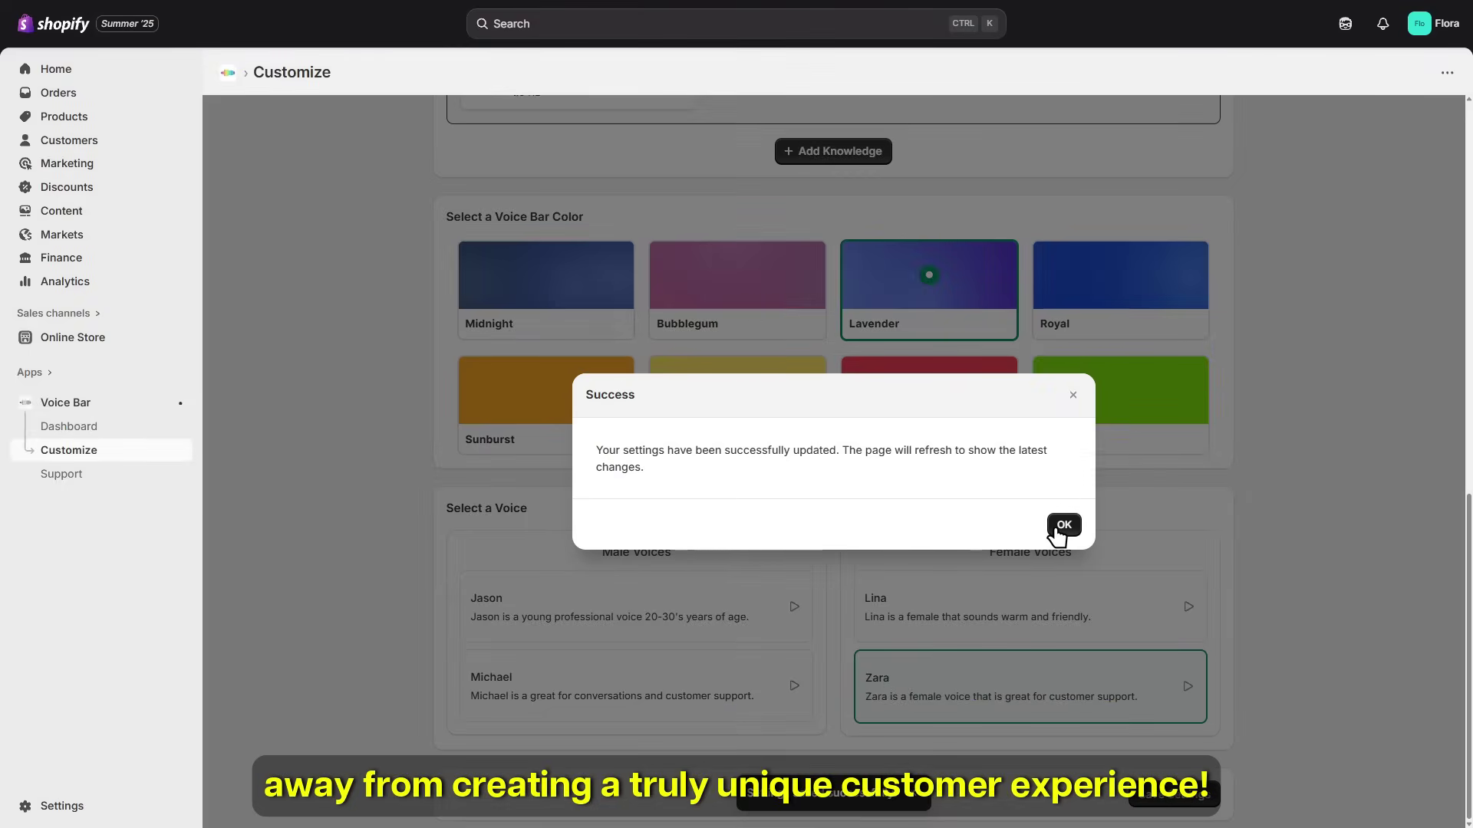
left_click(1064, 525)
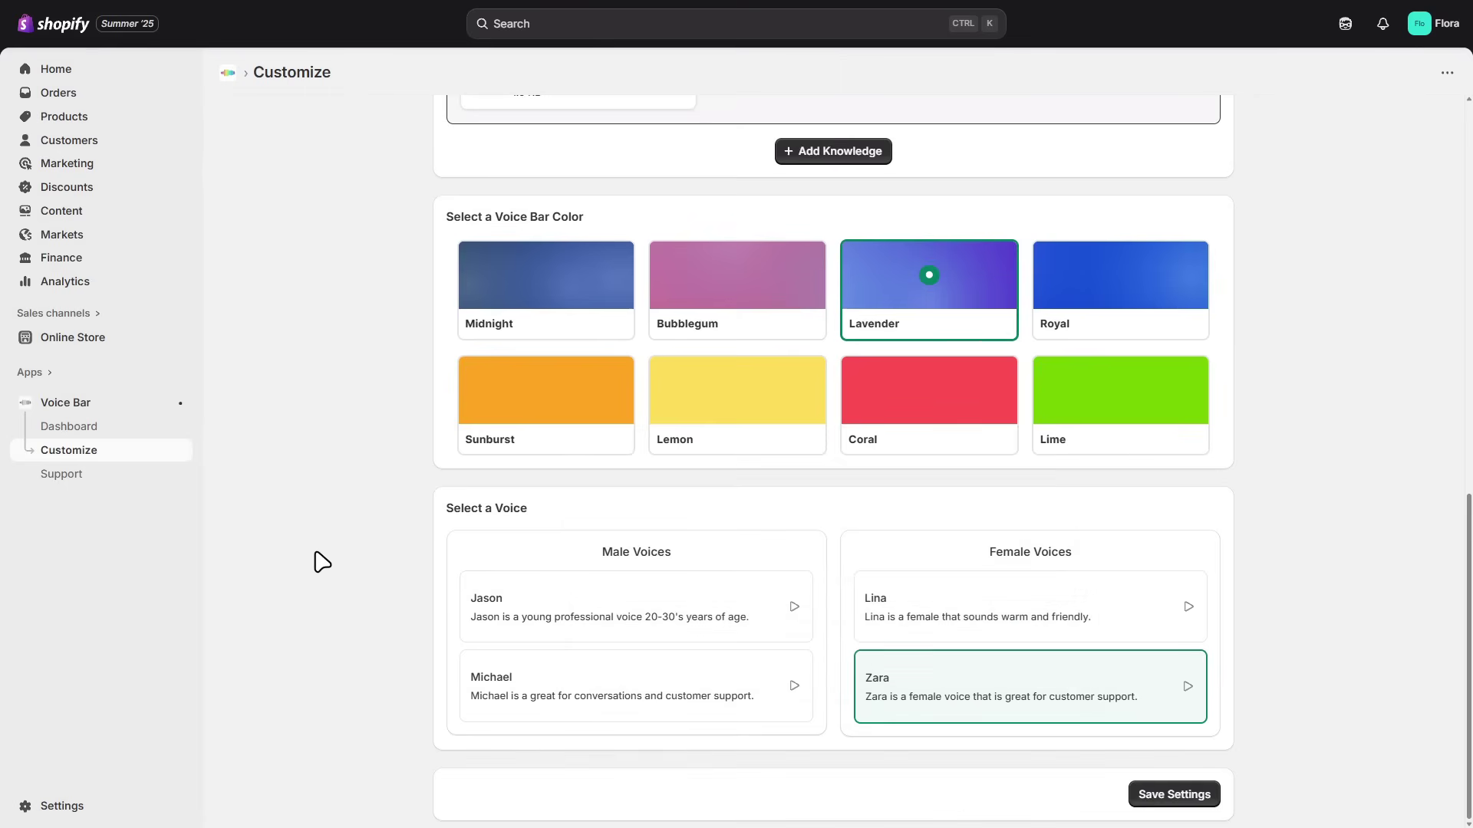
scroll(322, 562, "up", 5)
scroll(322, 562, "up", 5)
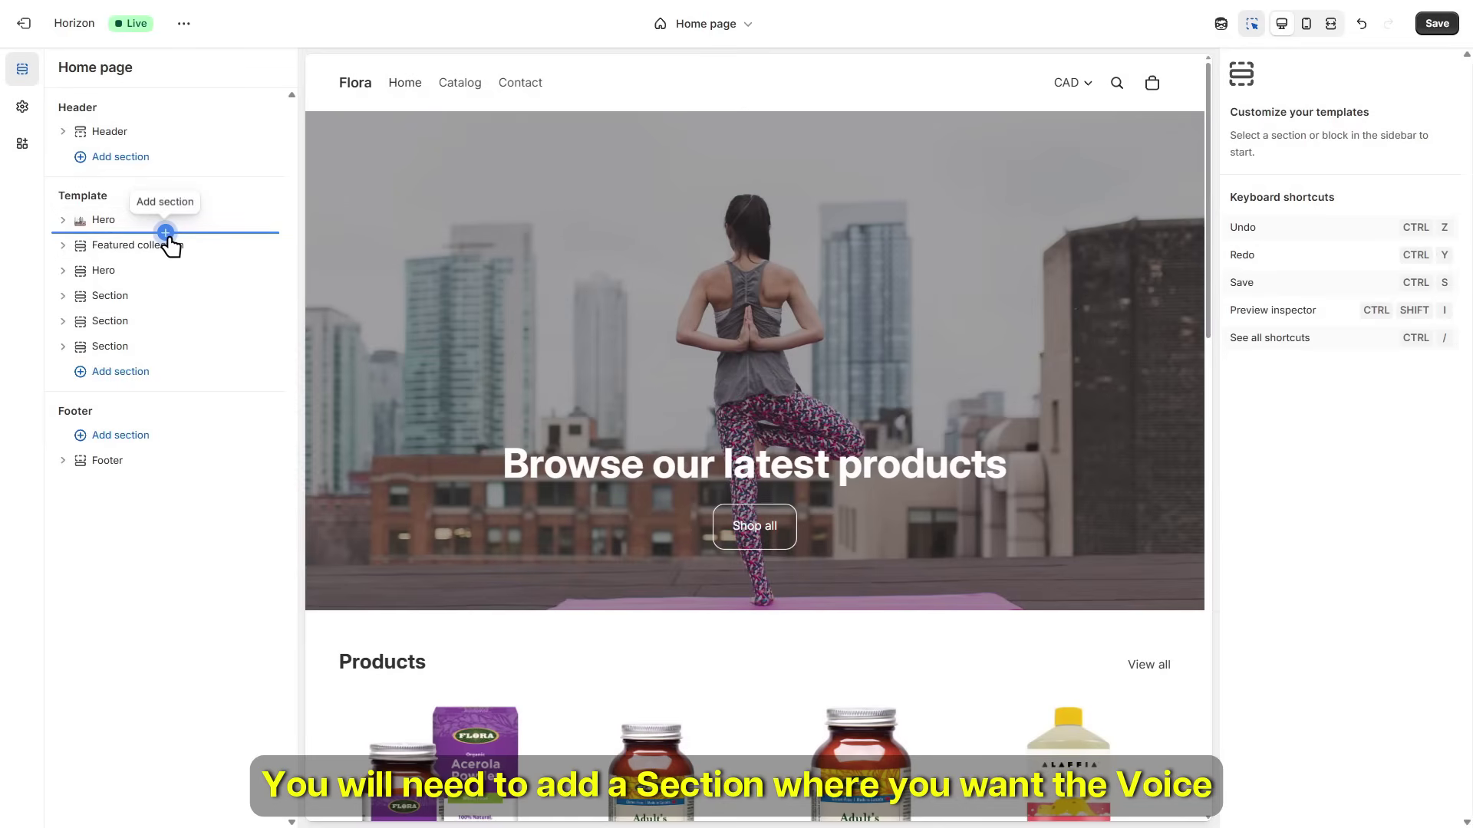
- Insert the Voice Bar app section beneath the Hero on the home page and save
left_click(167, 236)
left_click(424, 286)
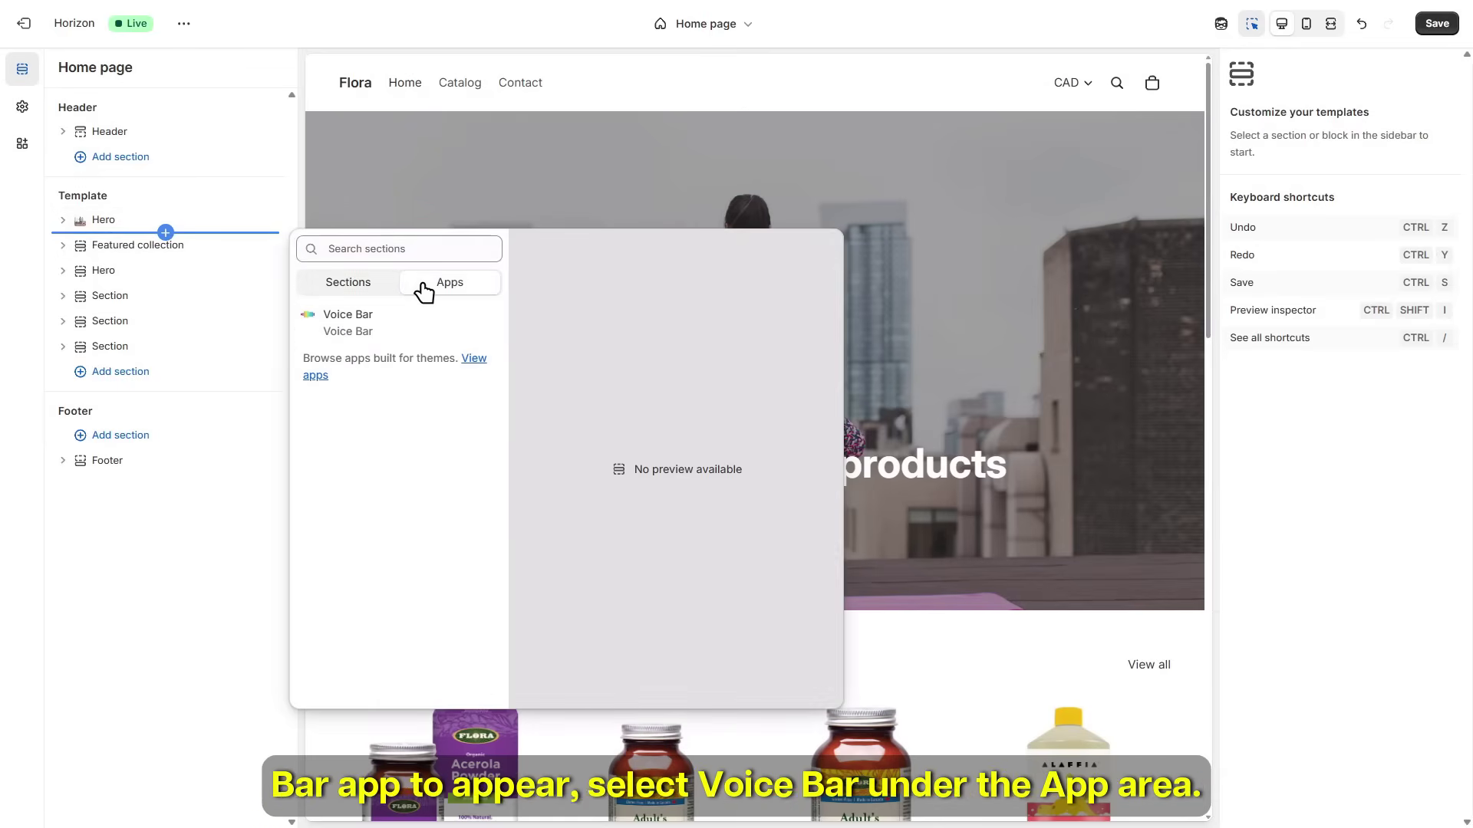
left_click(399, 333)
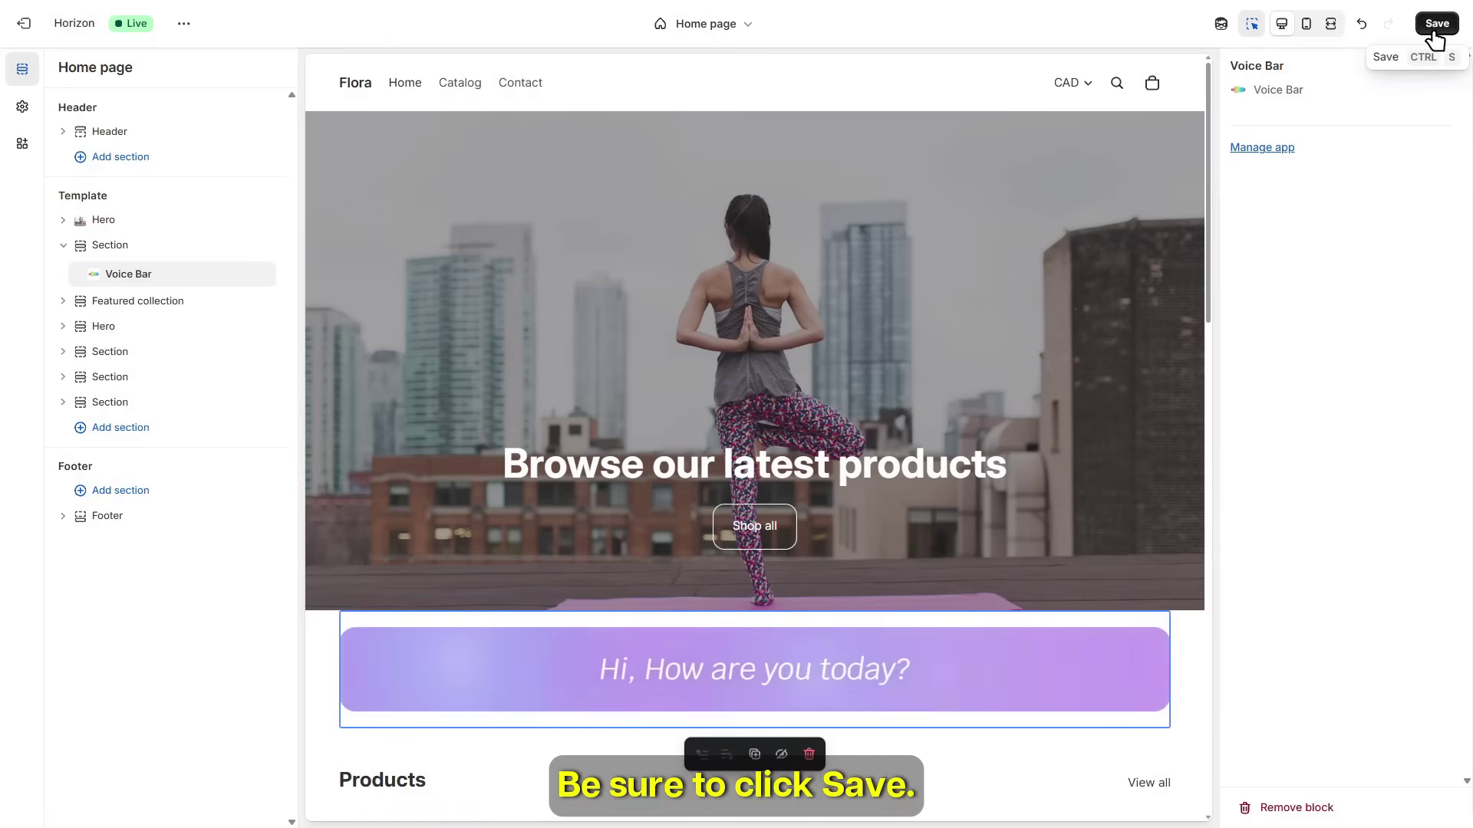
left_click(1435, 25)
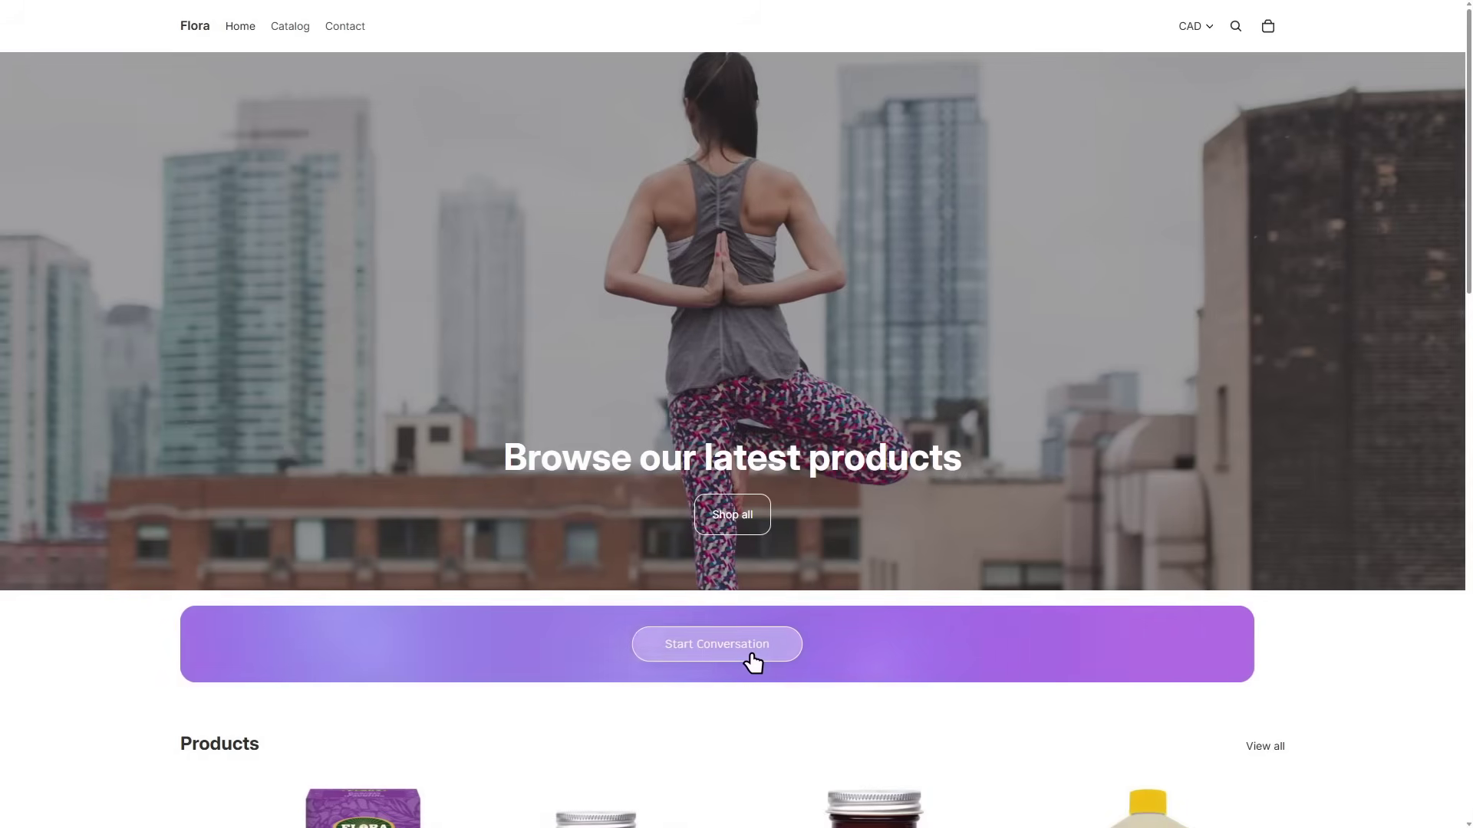
- Start a voice conversation in the Flora homepage's Voice Bar and talk until it times out
left_click(754, 662)
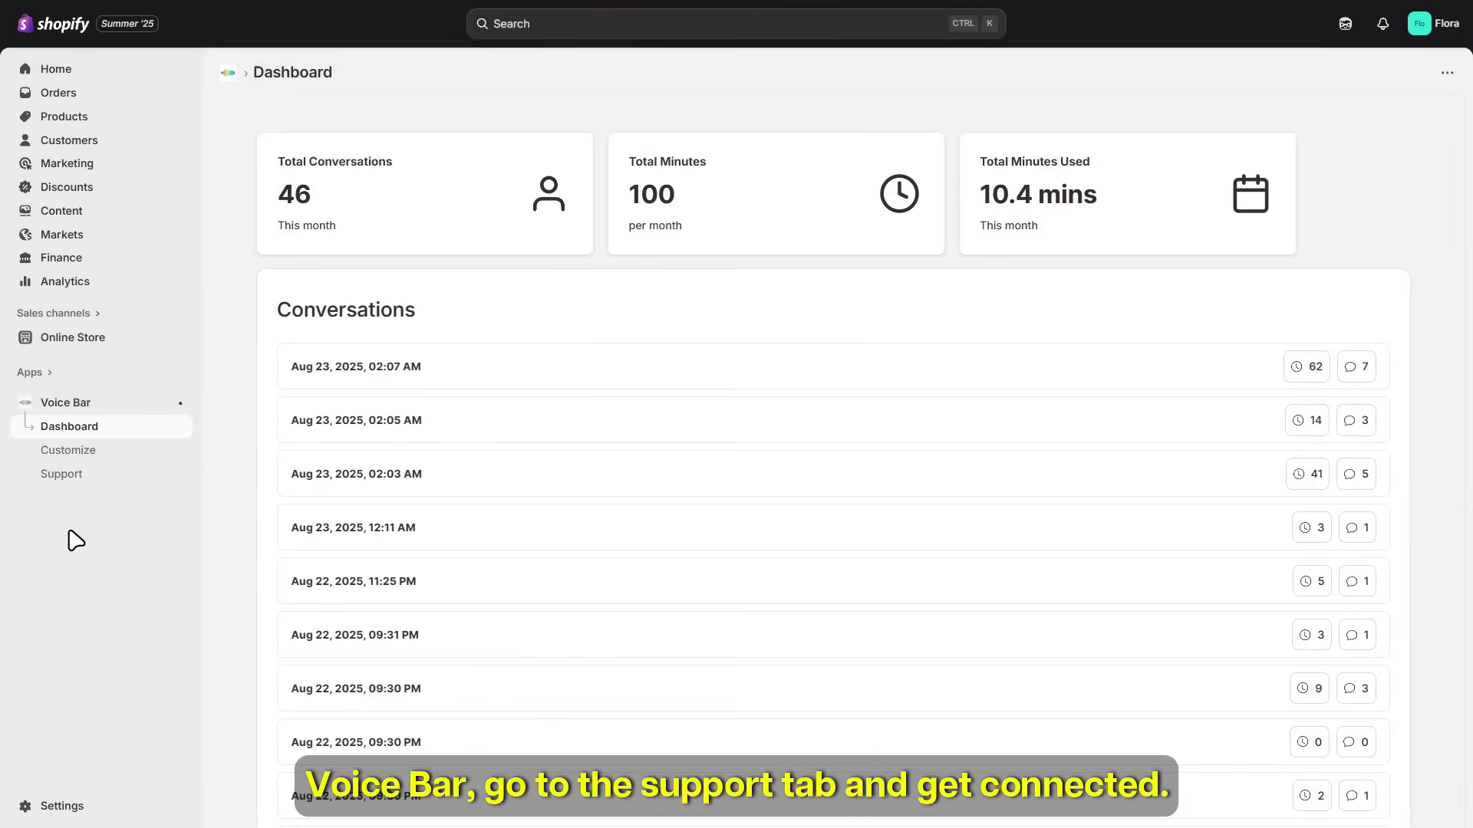
- View the Support page's contact email, then scroll through the saved settings on Customize
left_click(145, 486)
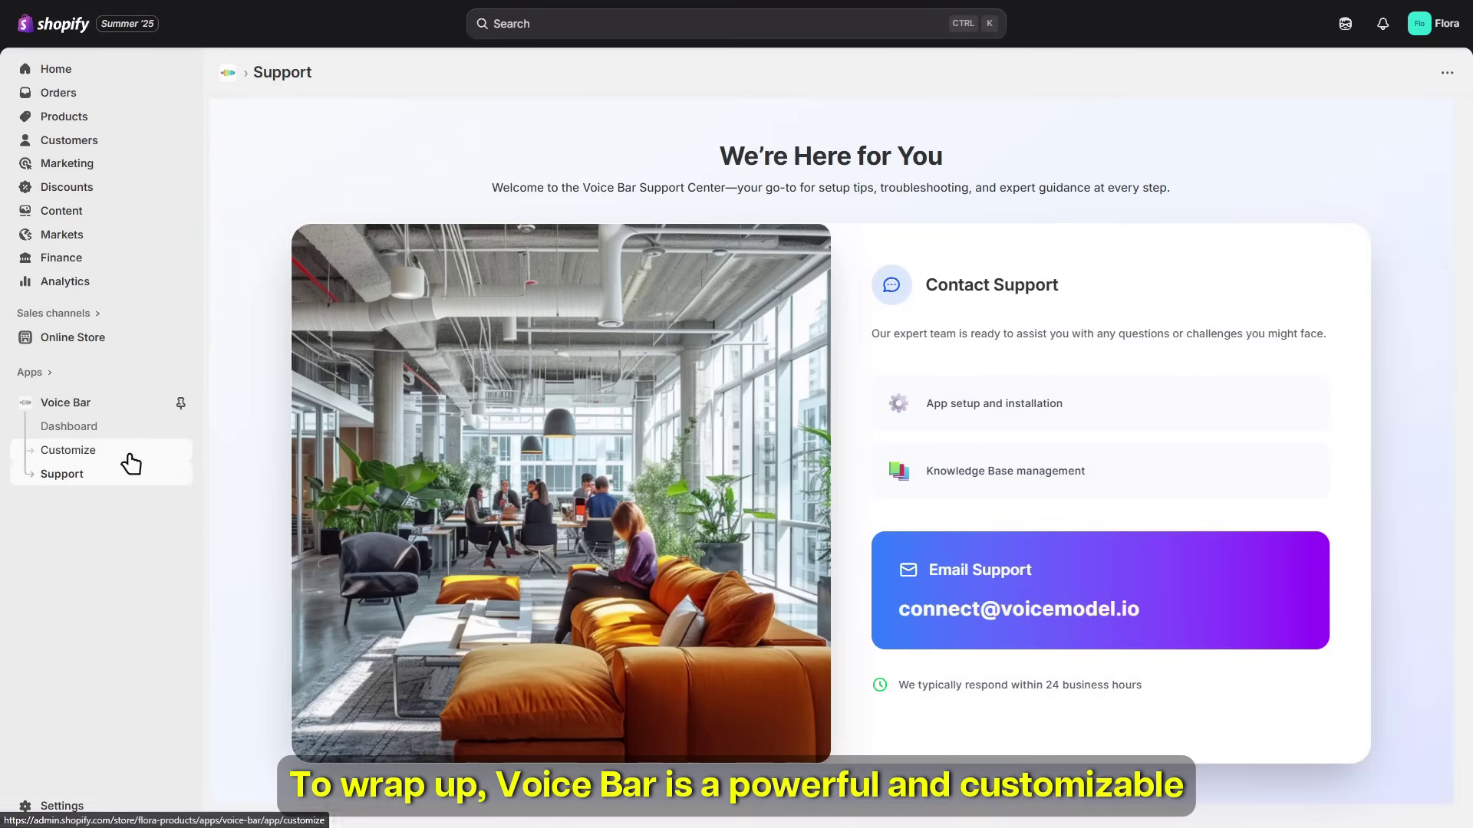
left_click(68, 450)
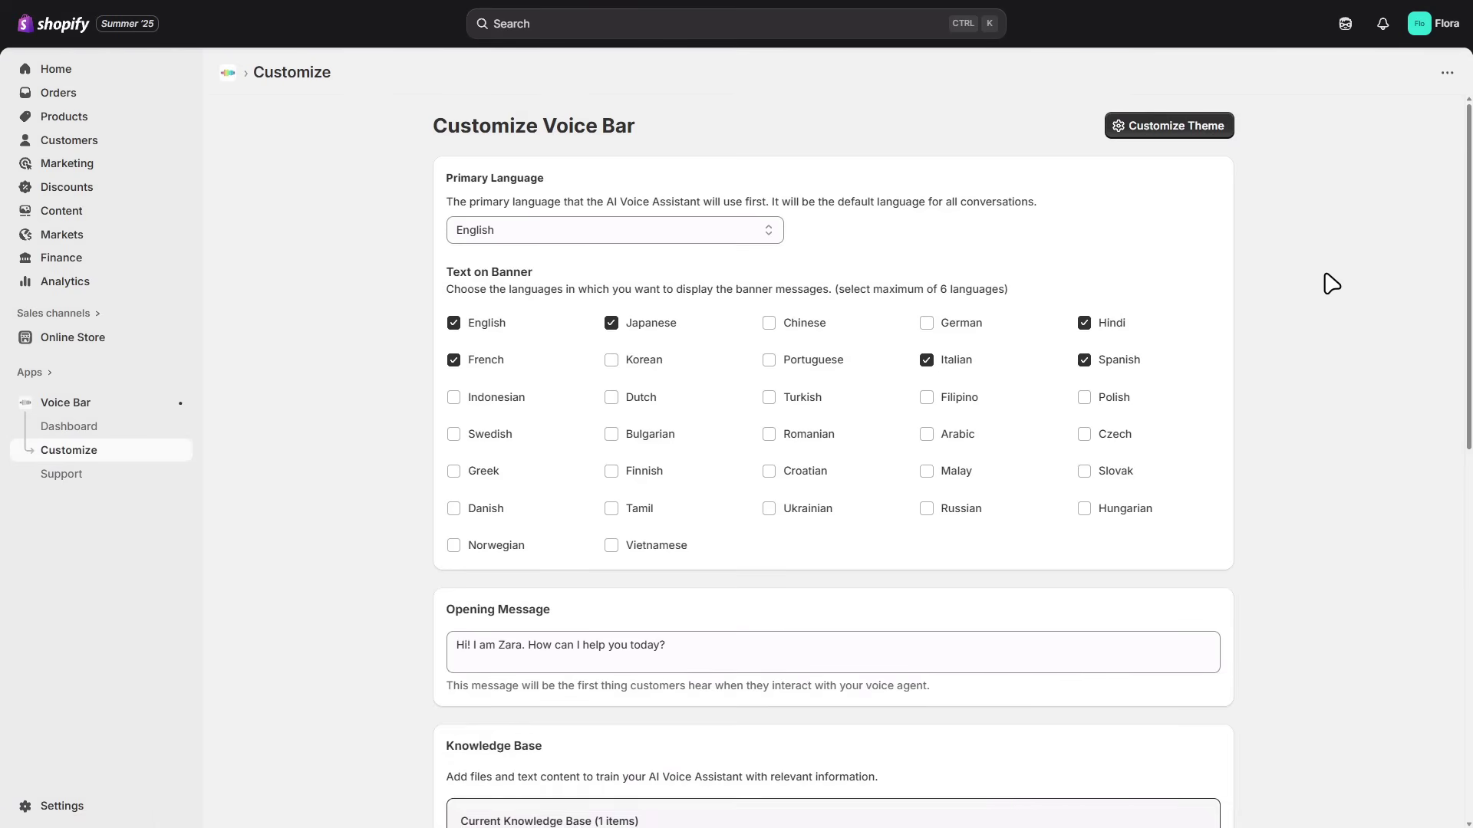
middle_click(1327, 234)
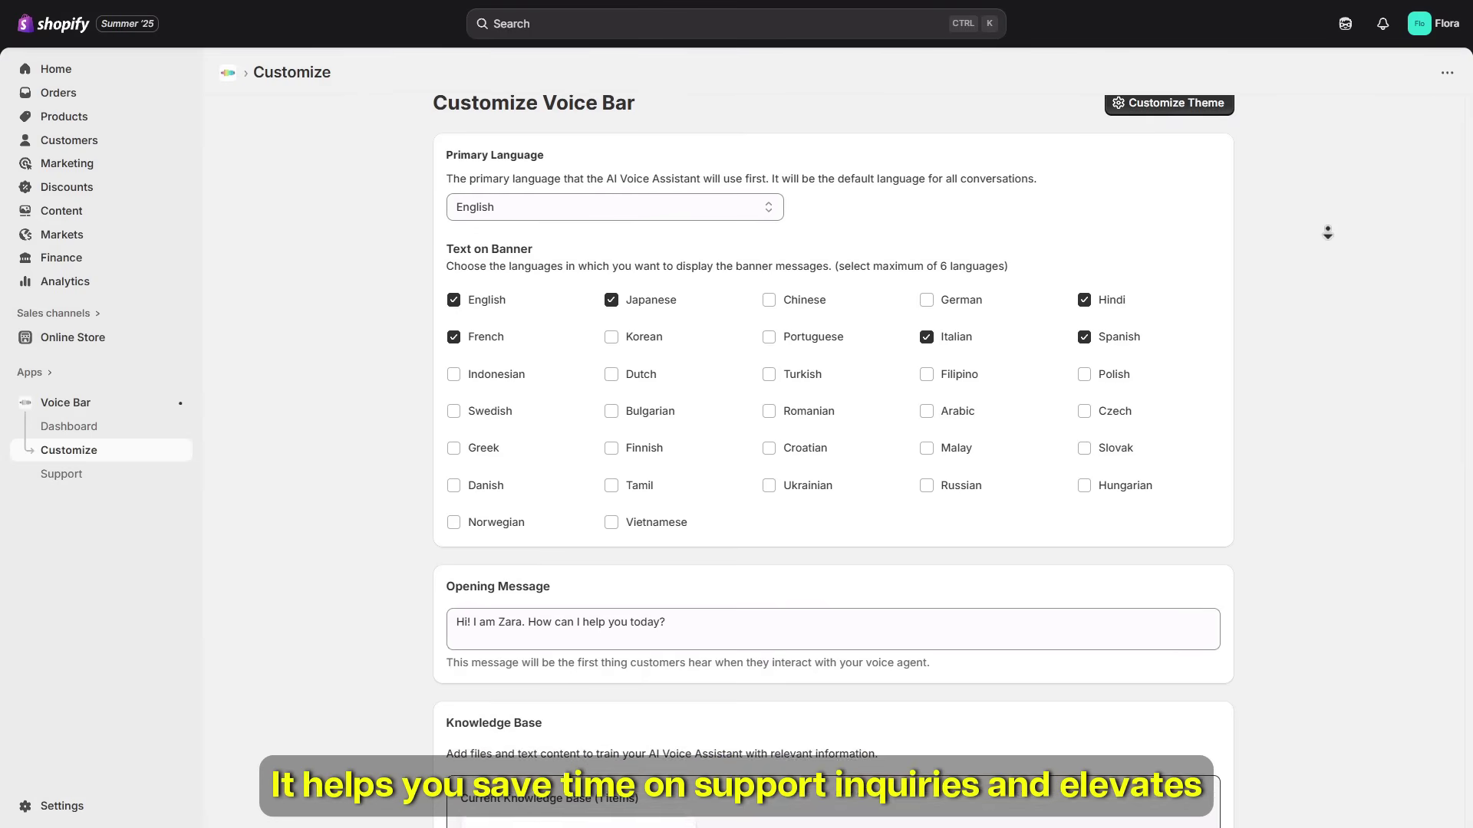